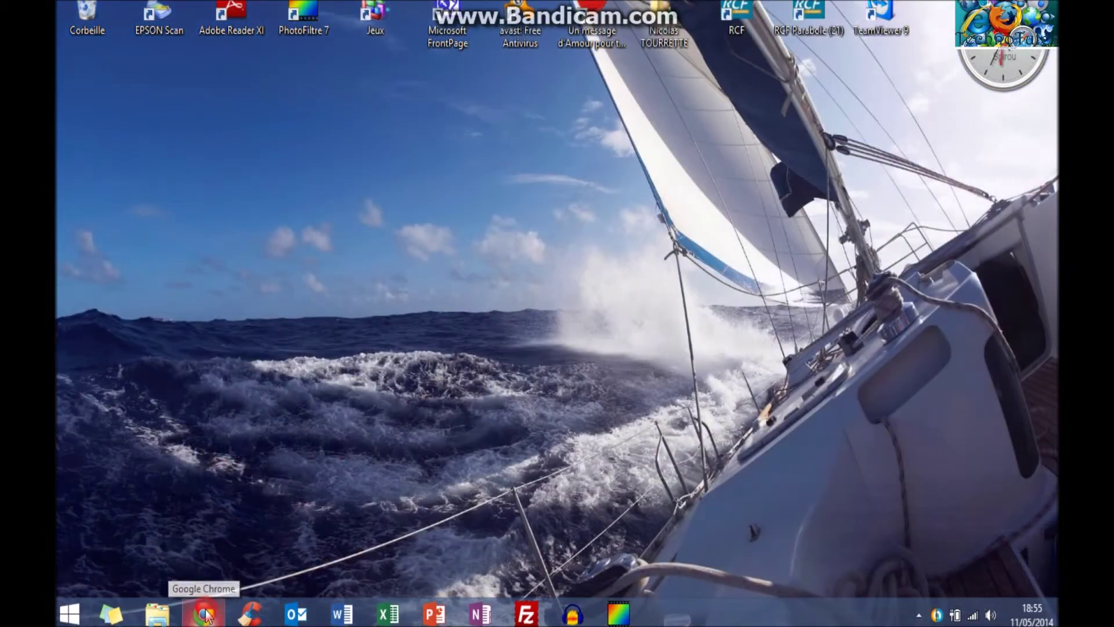
# Step: Launch Google Chrome from the taskbar icon
pyautogui.click(204, 614)
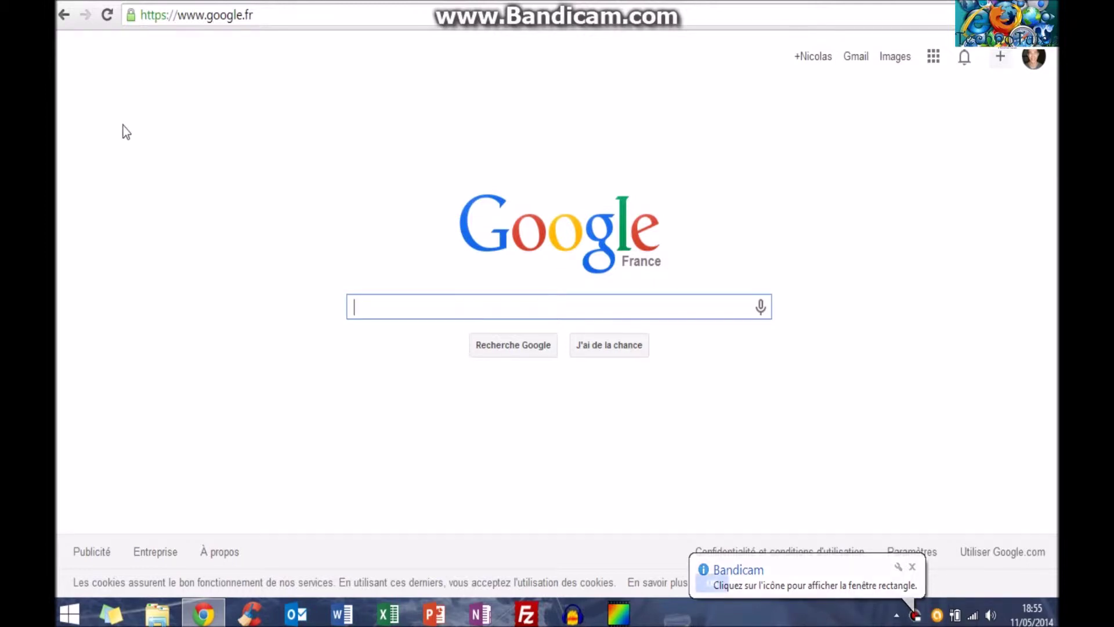
pyautogui.write('ccl')
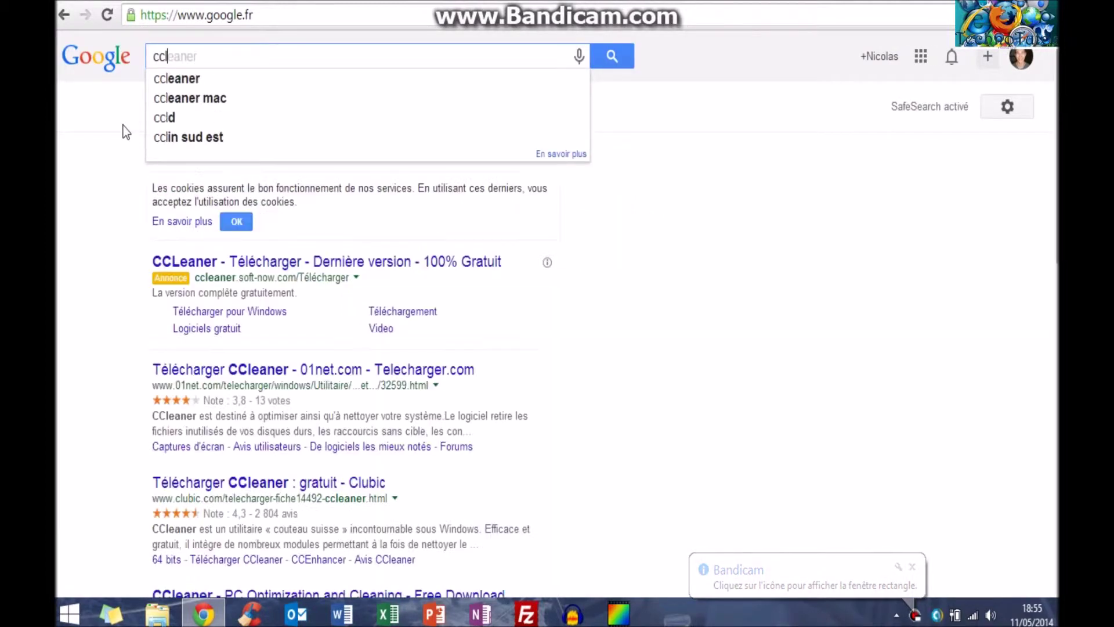
pyautogui.write('eaner')
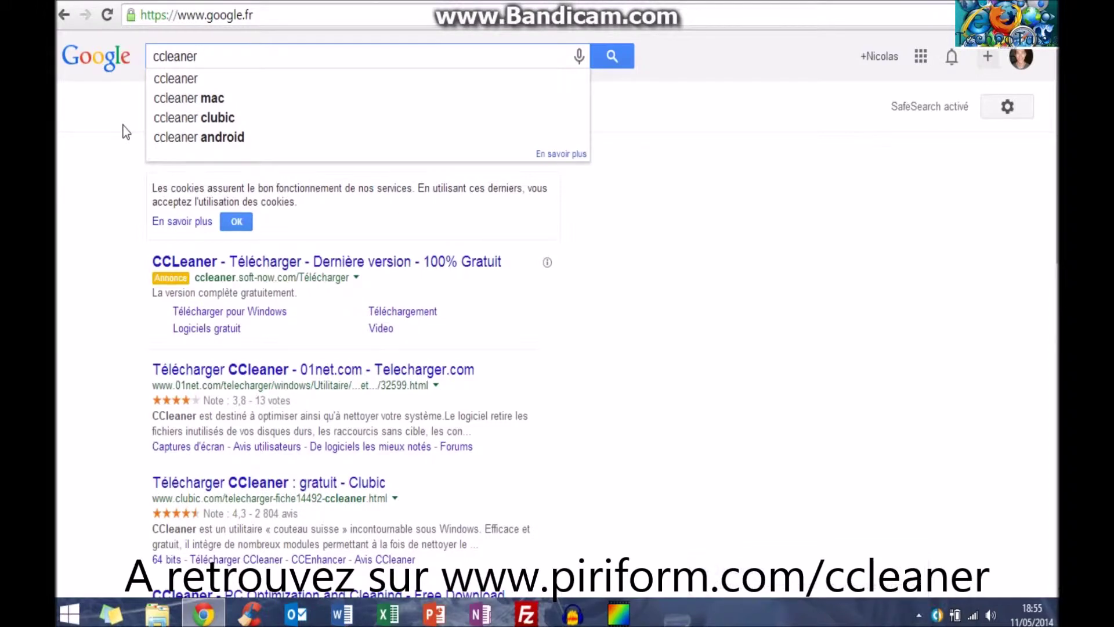
# Step: Run the Google search for 'ccleaner'
pyautogui.press('Return')
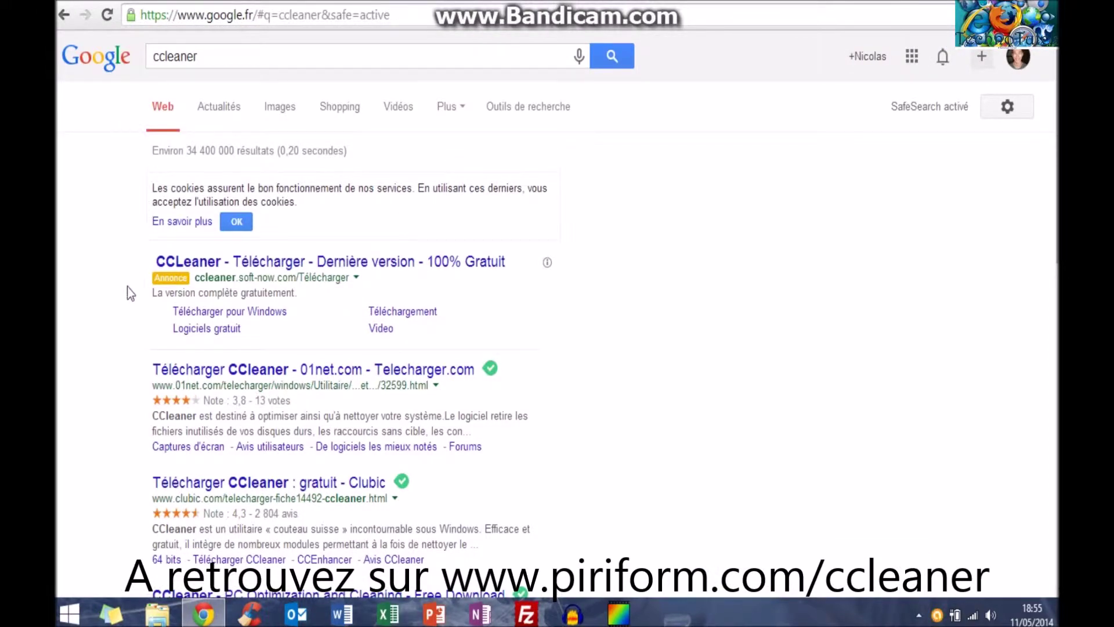
pyautogui.scroll(-3, 1001, 119)
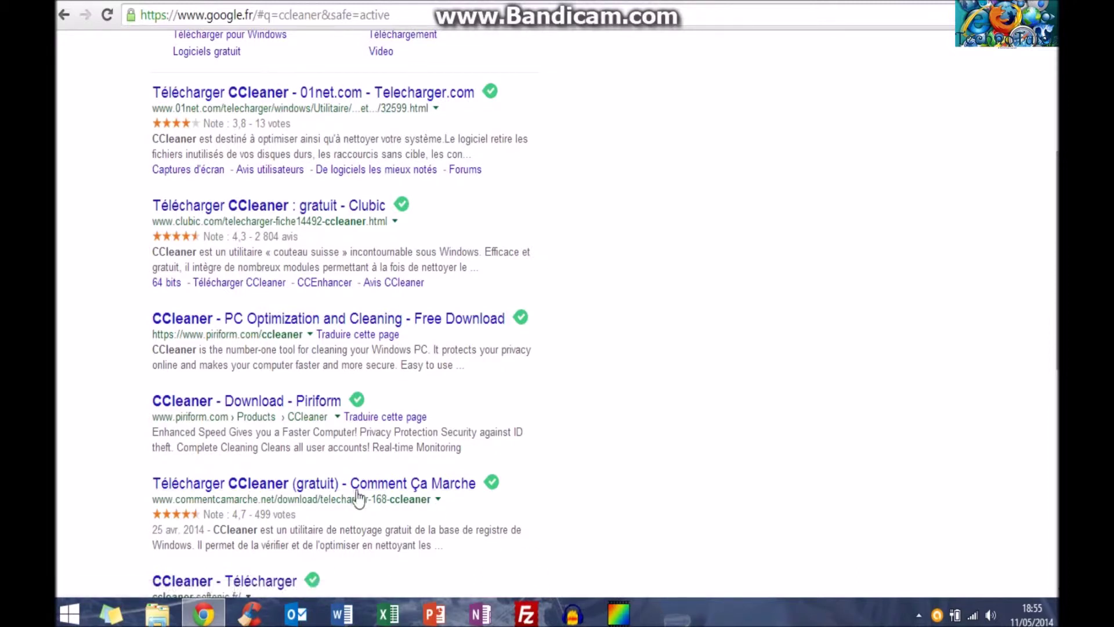
# Step: Download ccsetup413.exe from Piriform's CCleaner Free page and open it
pyautogui.click(309, 404)
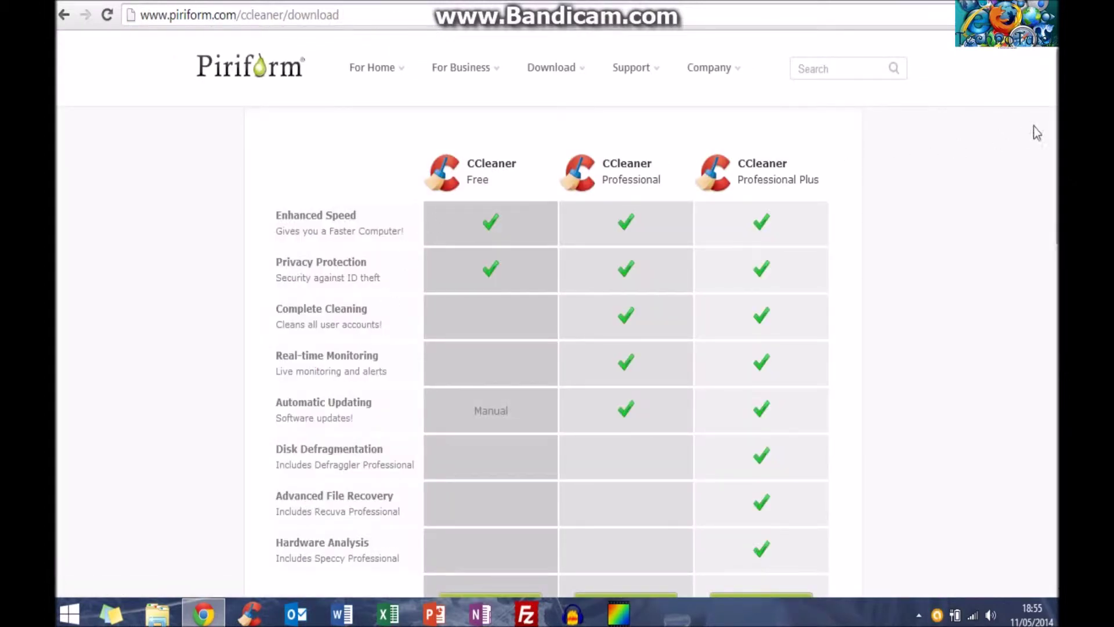
pyautogui.scroll(-1, 557, 314)
pyautogui.scroll(-2, 557, 314)
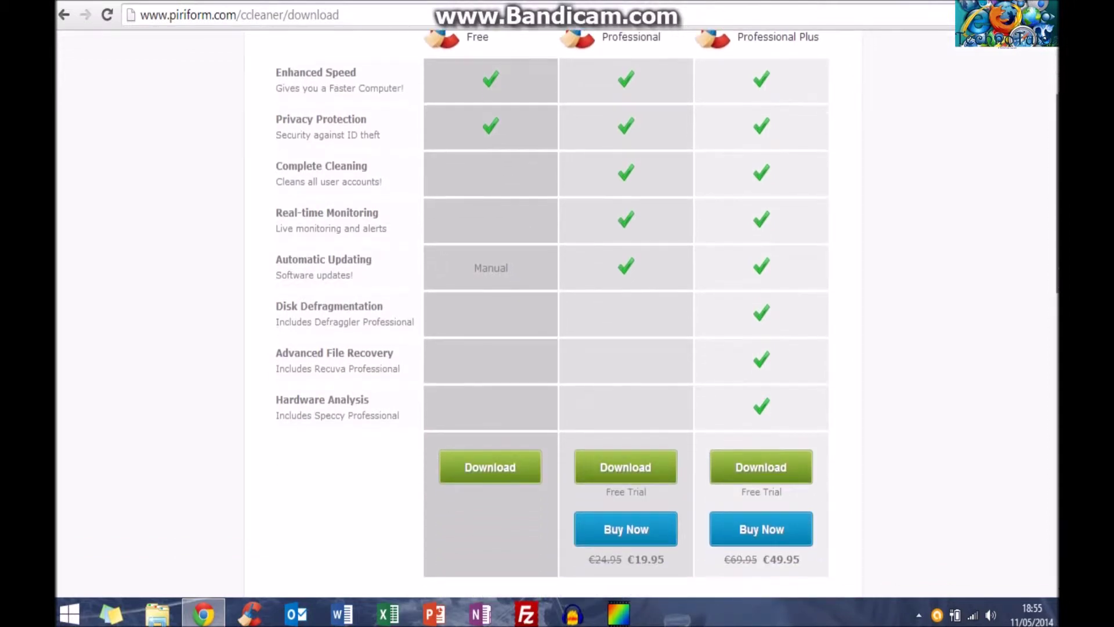
pyautogui.scroll(-1, 557, 314)
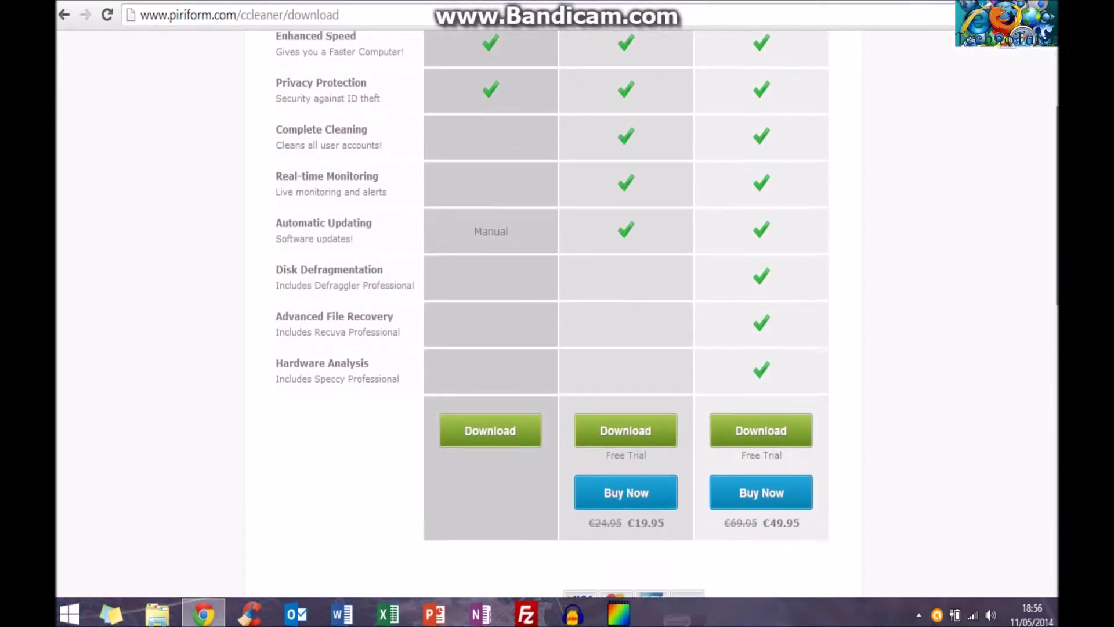
pyautogui.scroll(-1, 557, 314)
pyautogui.scroll(-1, 558, 313)
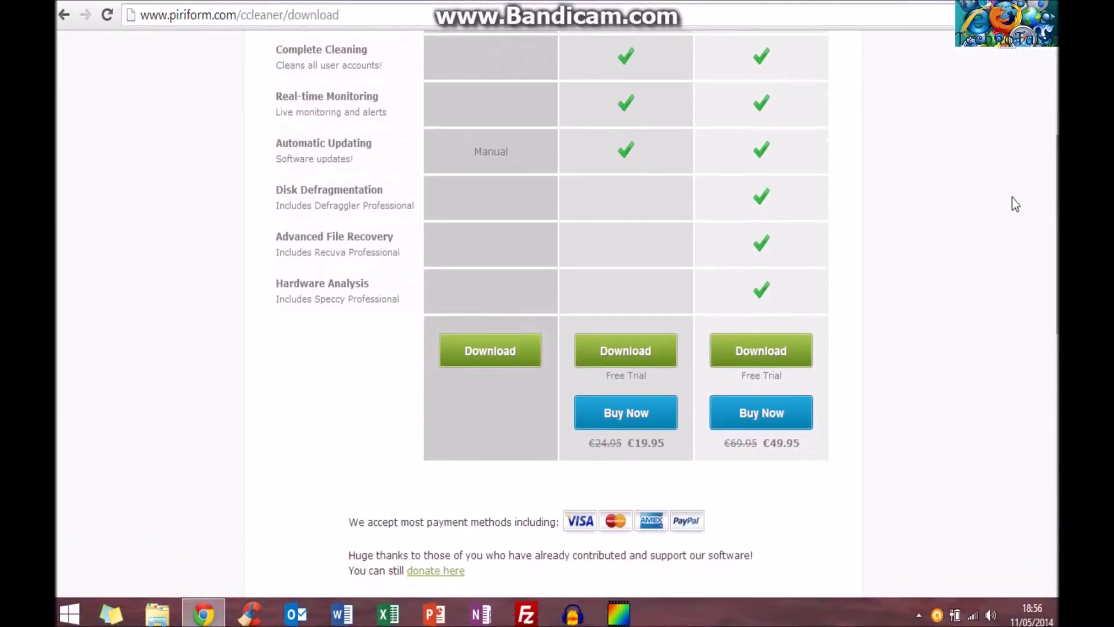
pyautogui.click(498, 357)
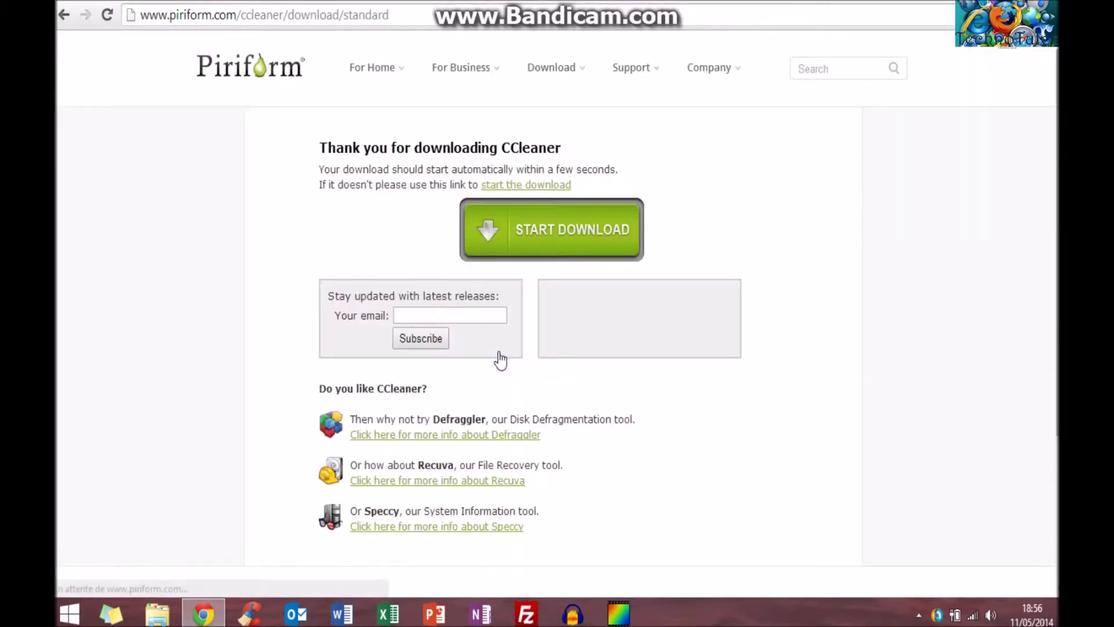
pyautogui.click(495, 186)
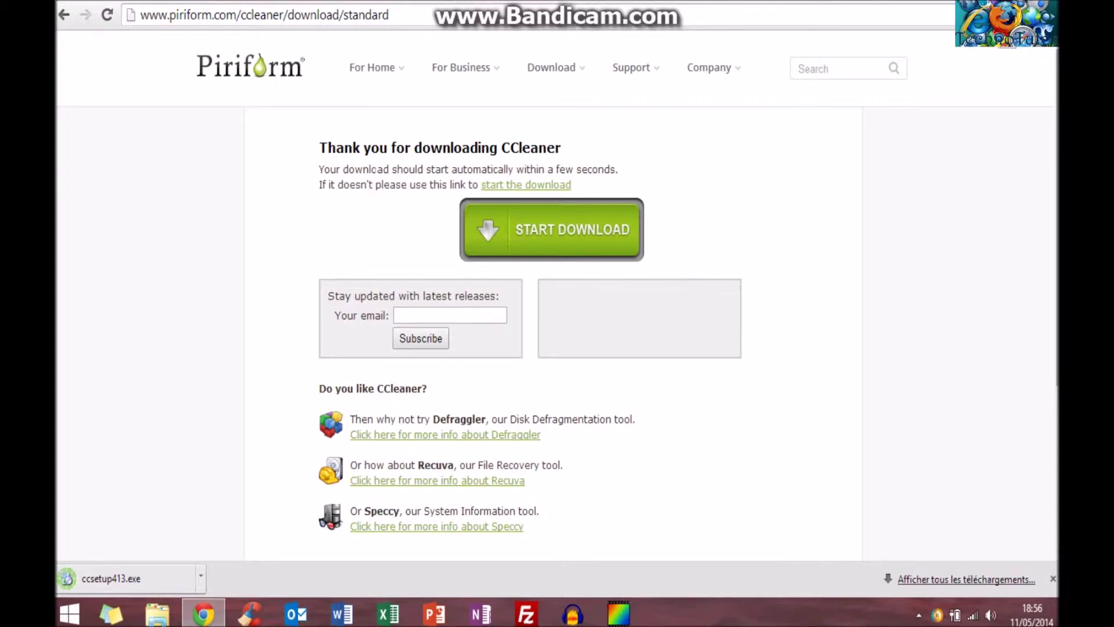
pyautogui.click(201, 578)
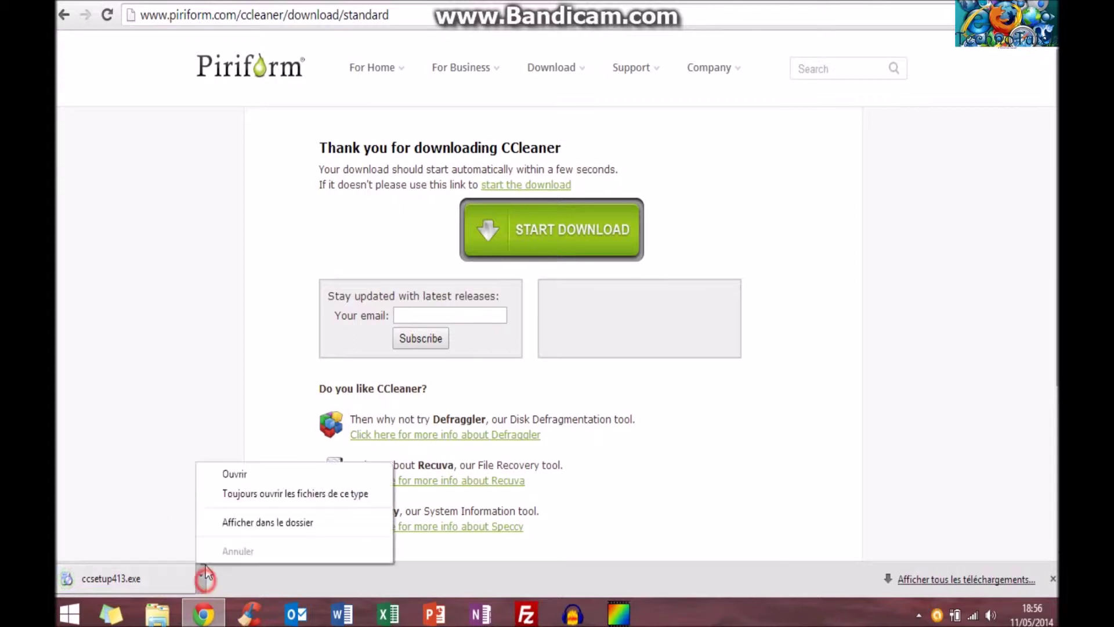
pyautogui.click(236, 479)
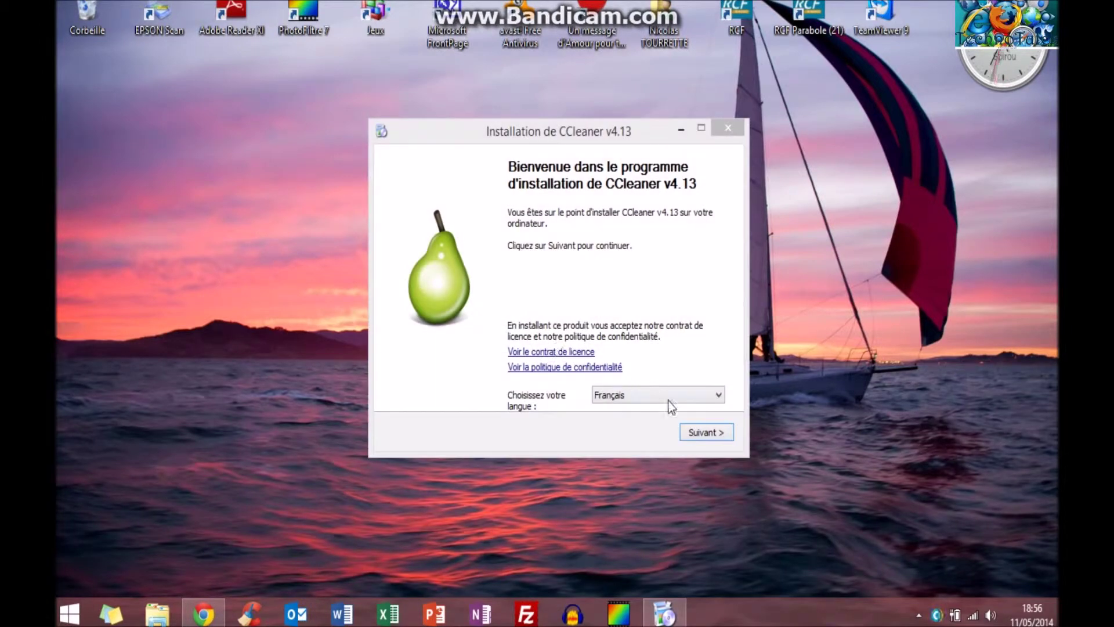
# Step: Turn off the desktop shortcut and smart cookie analysis, and install for all users
pyautogui.click(695, 434)
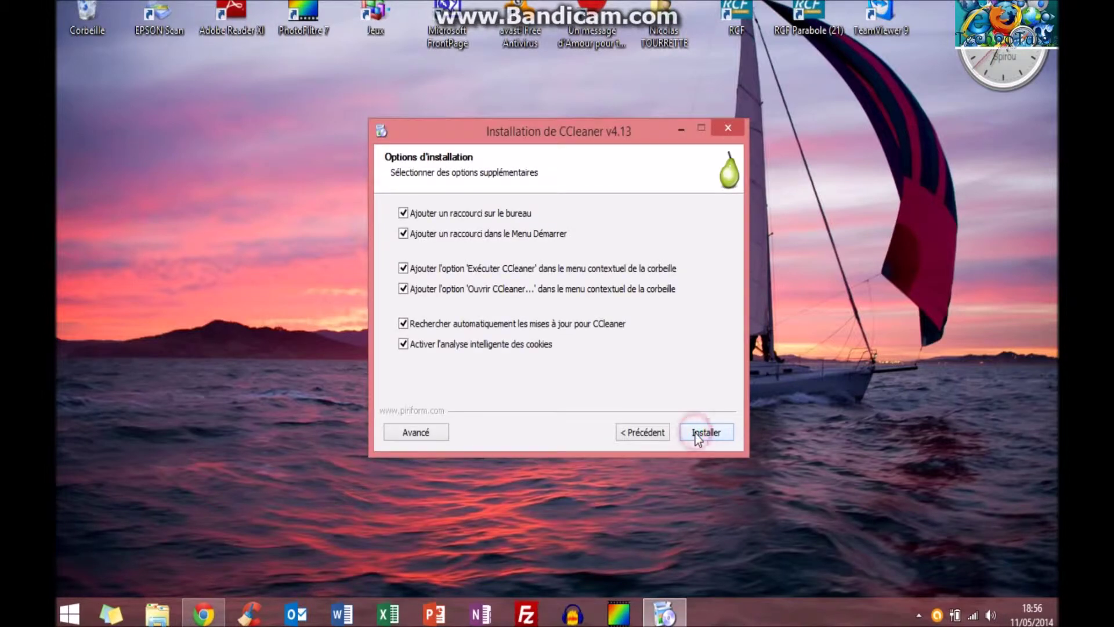
pyautogui.click(488, 218)
pyautogui.click(437, 346)
pyautogui.click(425, 433)
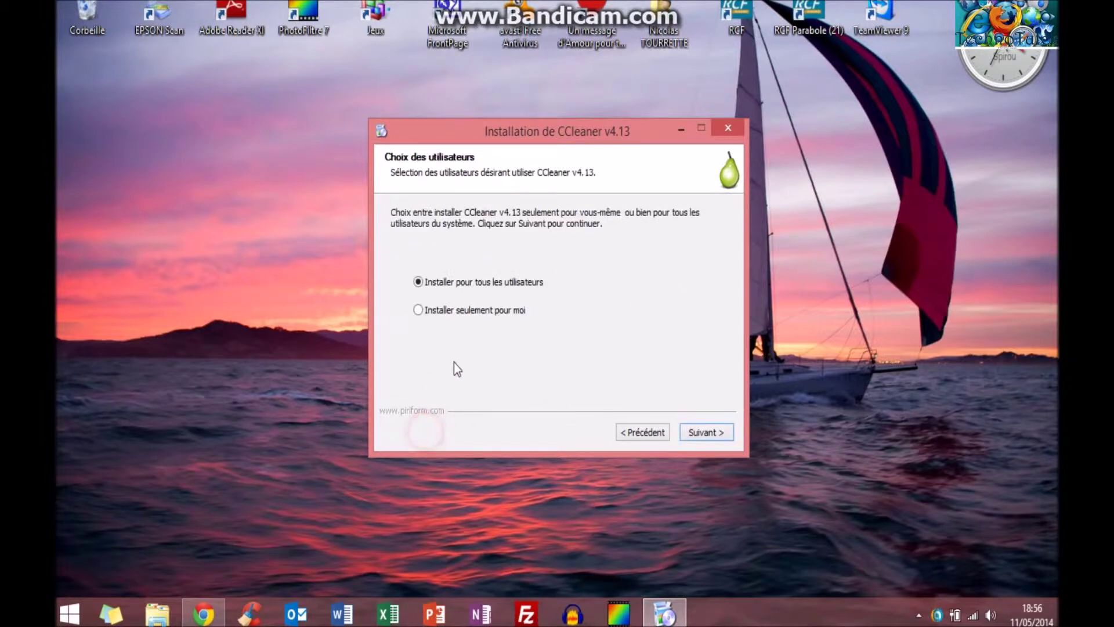
pyautogui.click(706, 434)
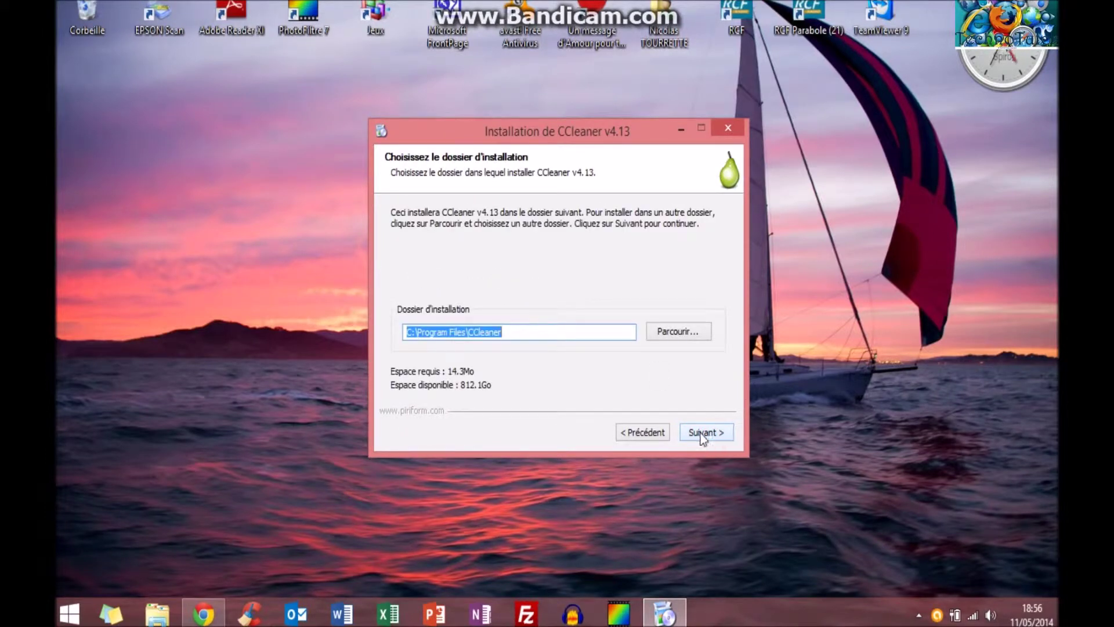
# Step: Install to C:\Program Files (x86)\CCleaner and launch CCleaner without release notes
pyautogui.click(462, 331)
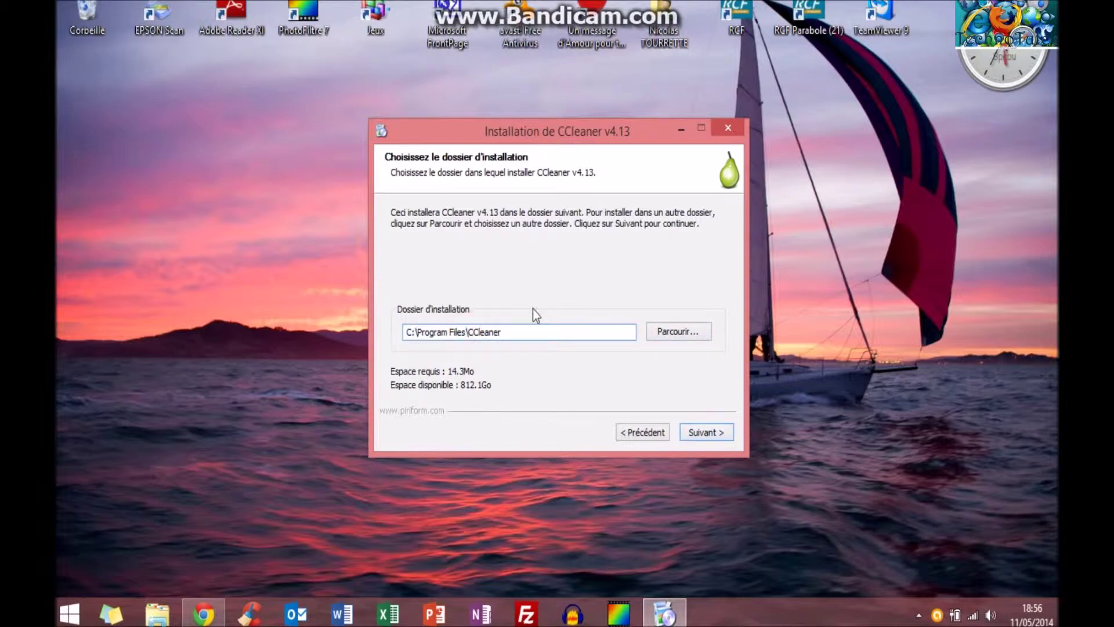
pyautogui.write('(x86')
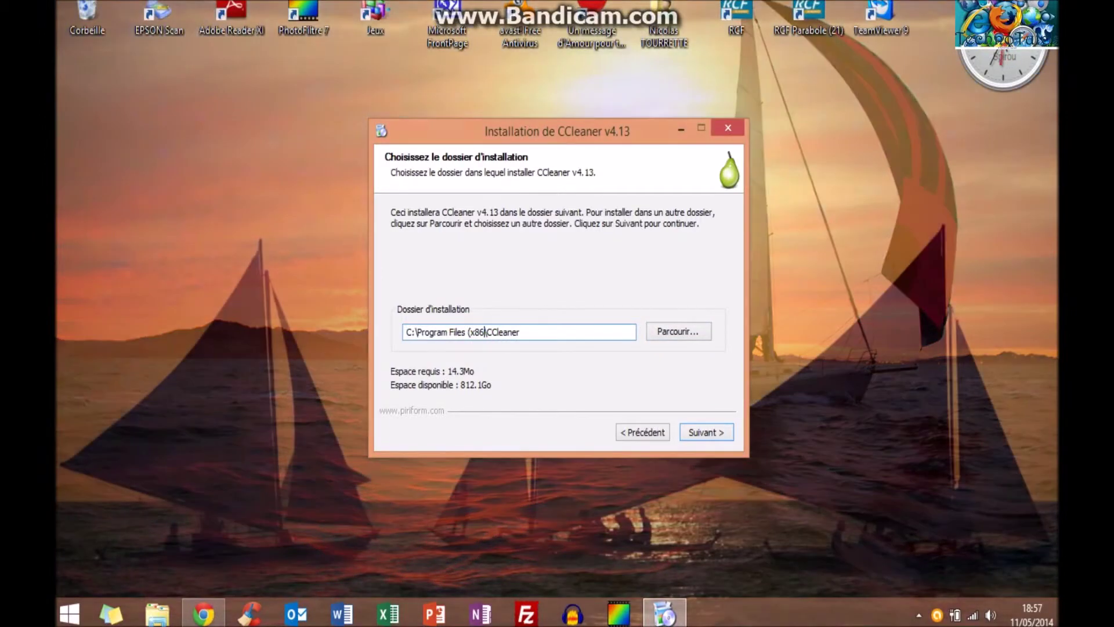
pyautogui.write(')')
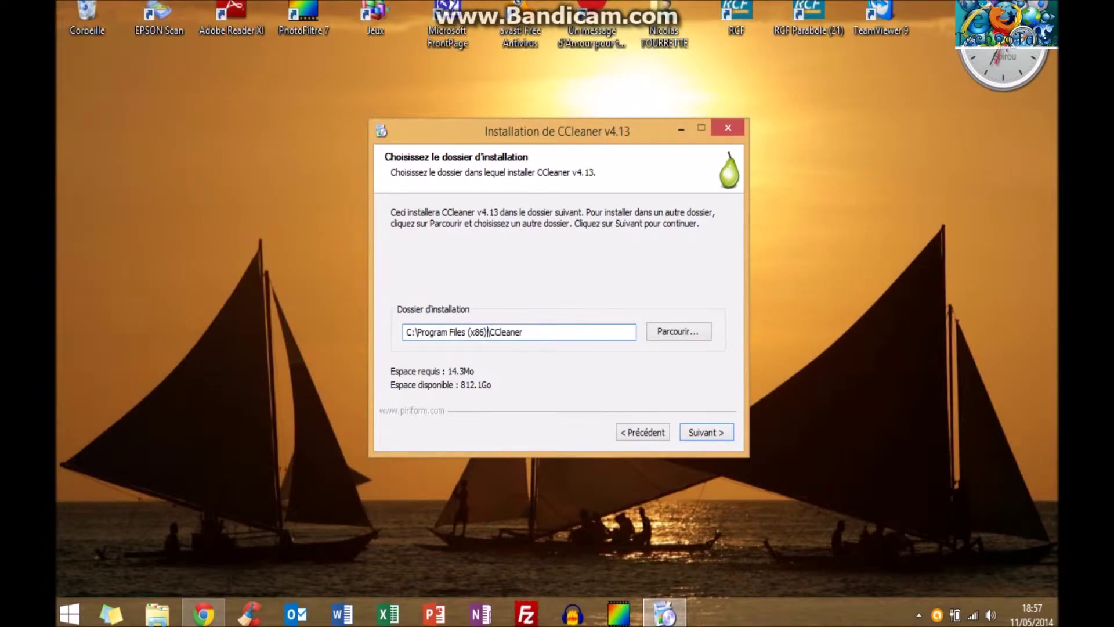
pyautogui.click(702, 435)
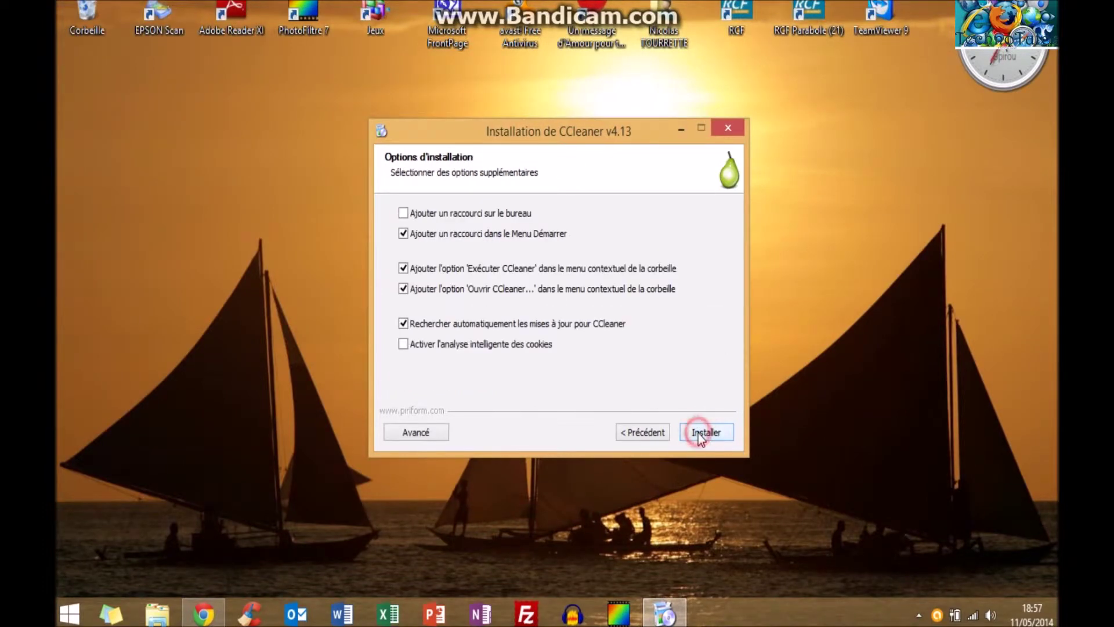
pyautogui.click(698, 434)
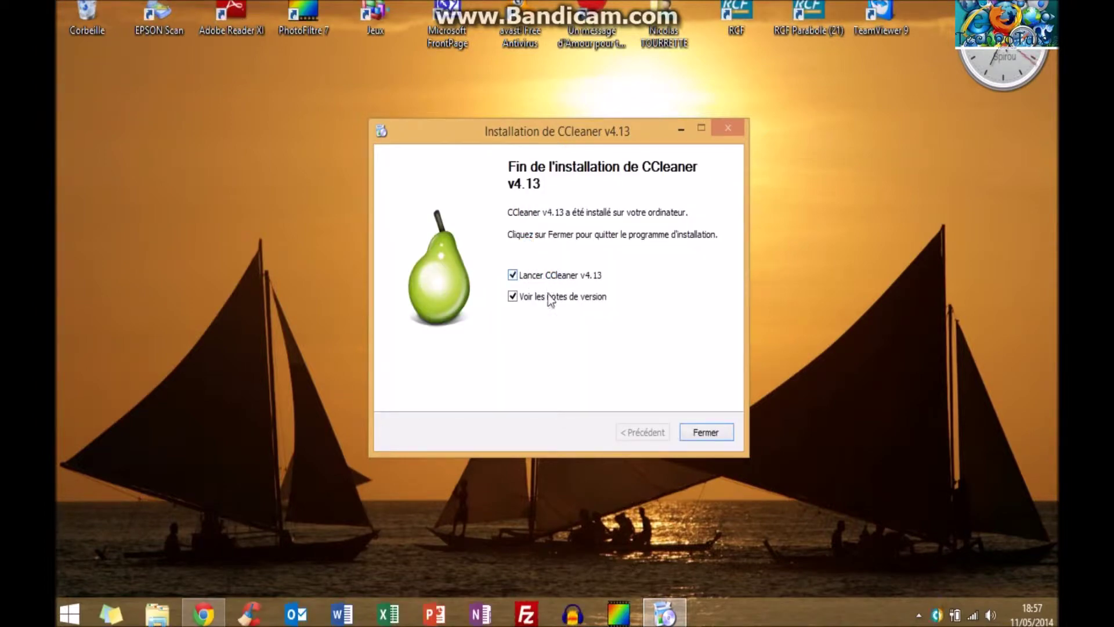
pyautogui.click(548, 298)
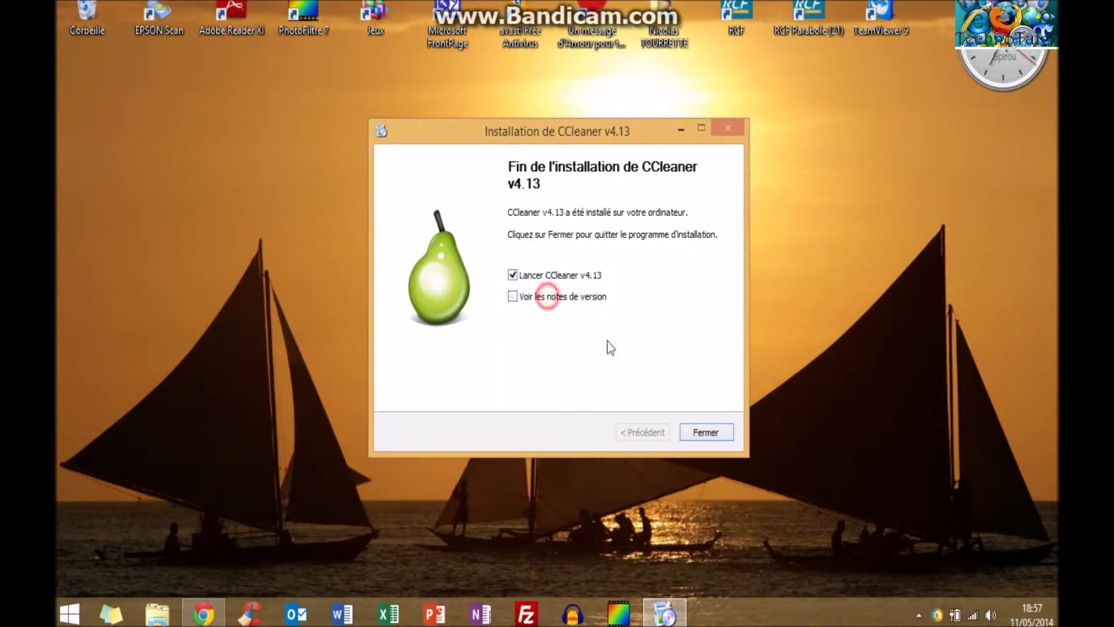
pyautogui.click(705, 433)
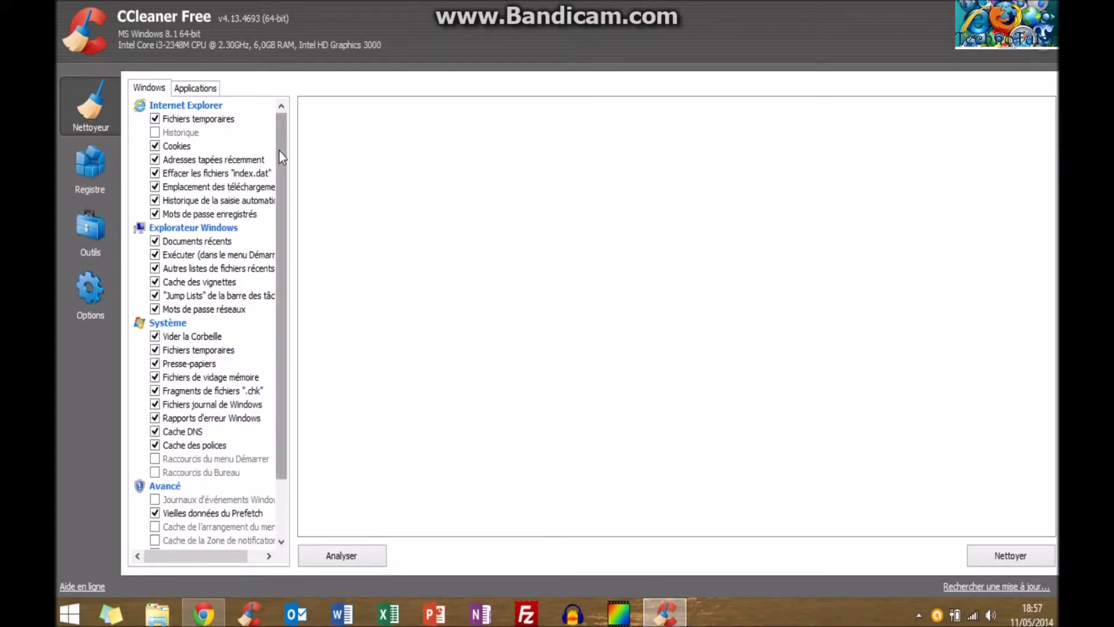
pyautogui.moveTo(277, 146)
pyautogui.mouseDown()
pyautogui.moveTo(280, 248)
pyautogui.moveTo(278, 133)
pyautogui.mouseUp()
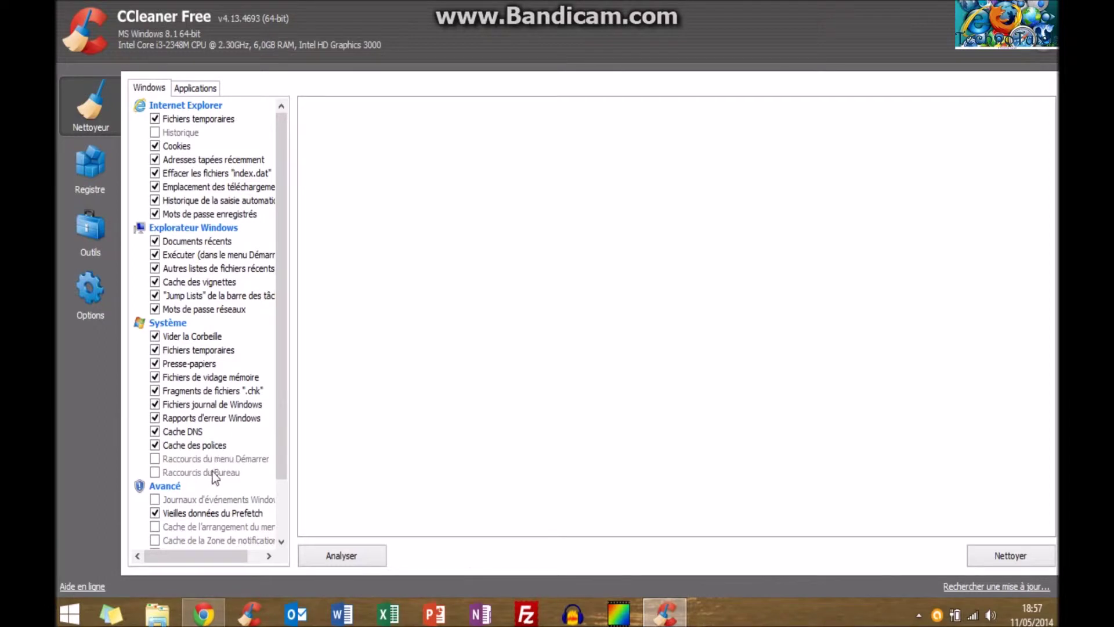
pyautogui.moveTo(280, 392); pyautogui.dragTo(285, 466)
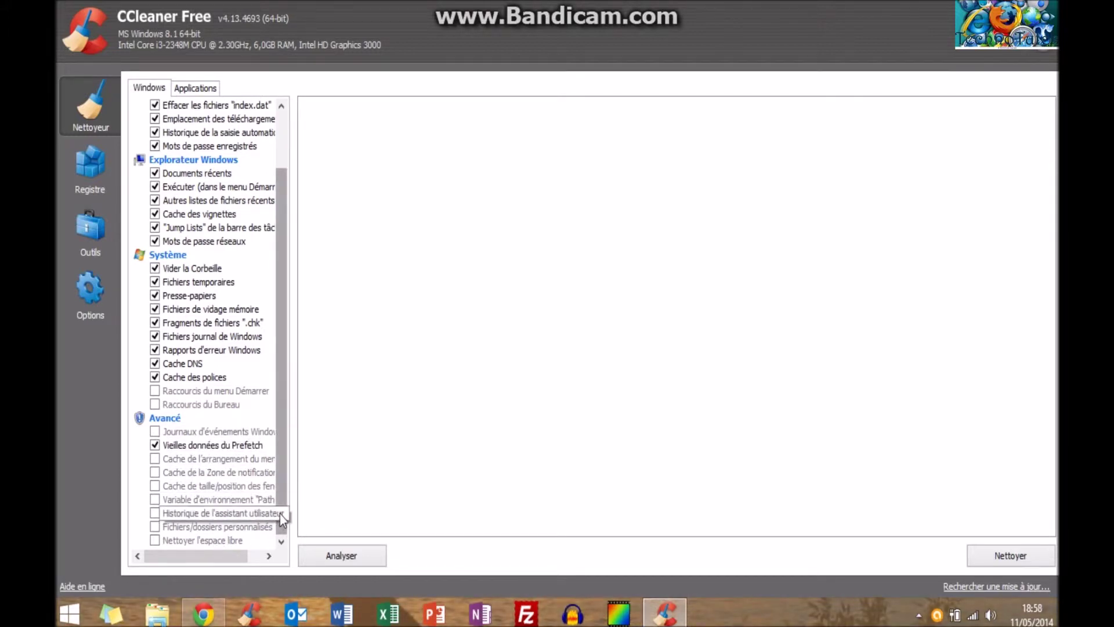
pyautogui.scroll(1, 279, 515)
pyautogui.click(282, 541)
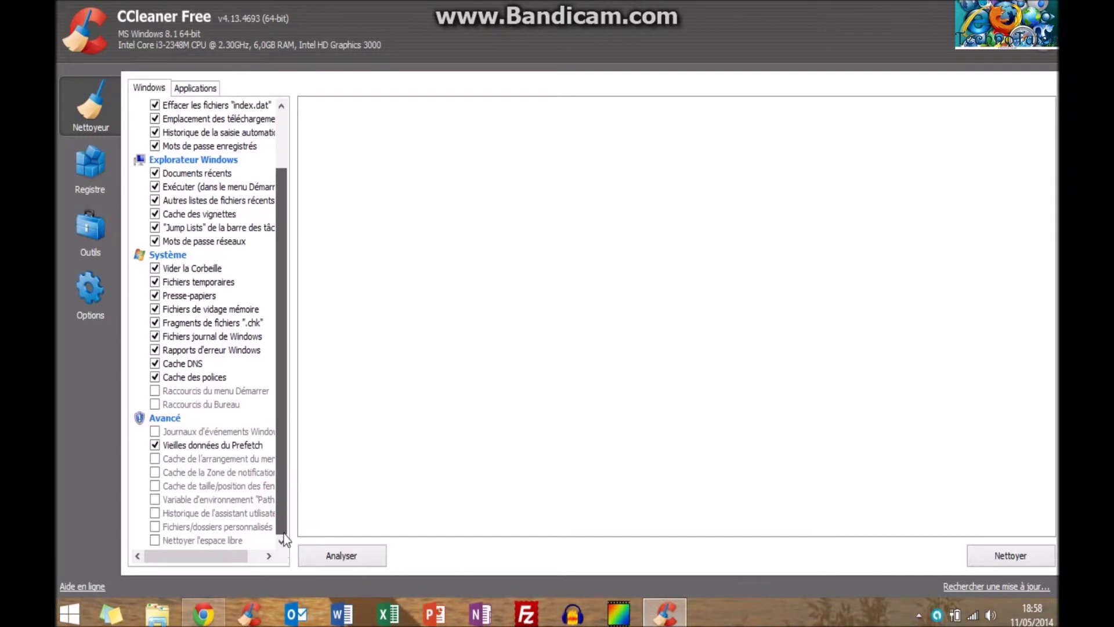
pyautogui.scroll(2, 283, 541)
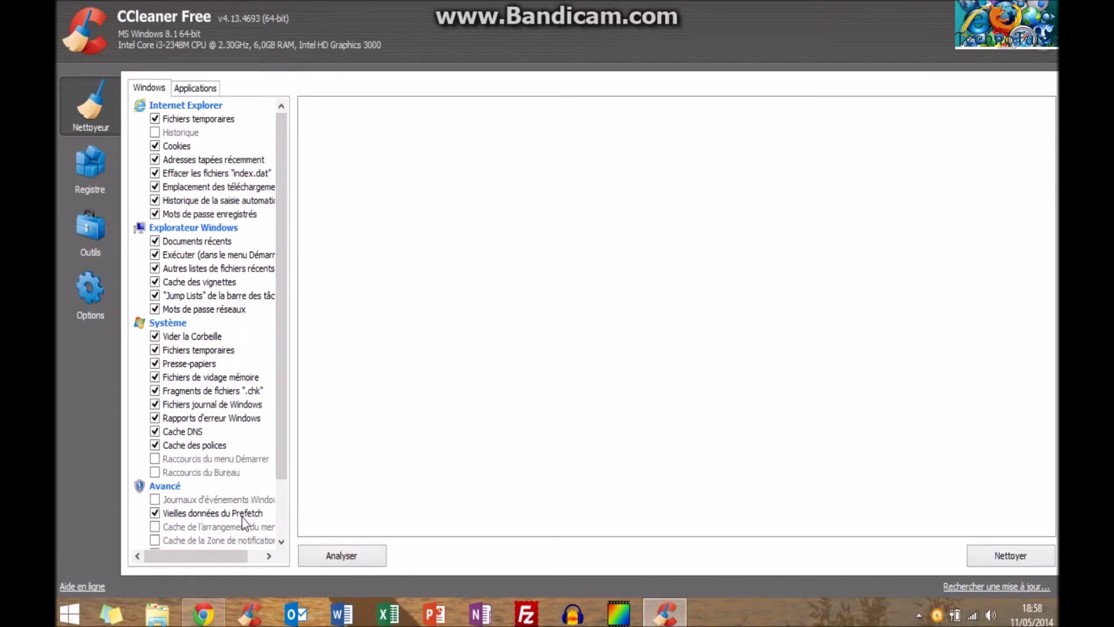
pyautogui.click(185, 91)
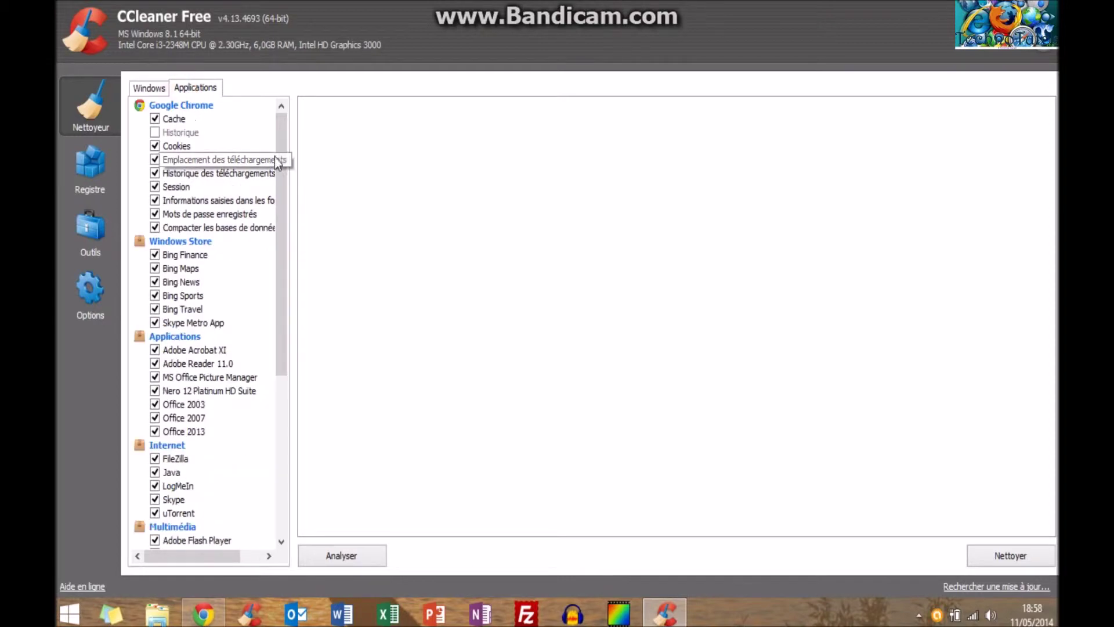
pyautogui.moveTo(279, 132)
pyautogui.mouseDown()
pyautogui.moveTo(306, 307)
pyautogui.moveTo(301, 127)
pyautogui.mouseUp()
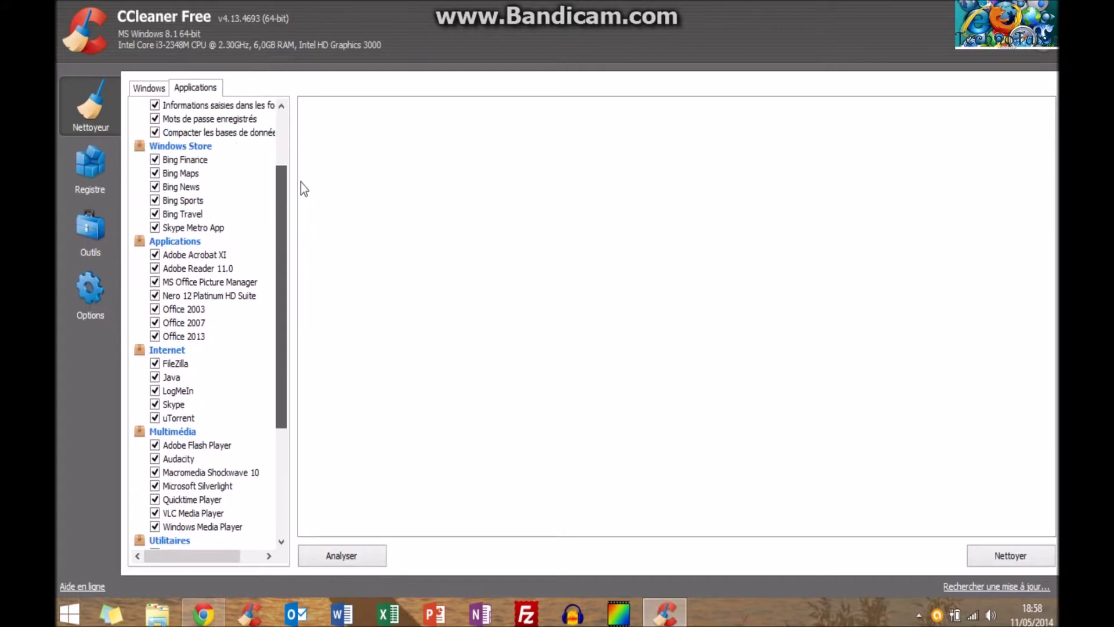
pyautogui.click(152, 89)
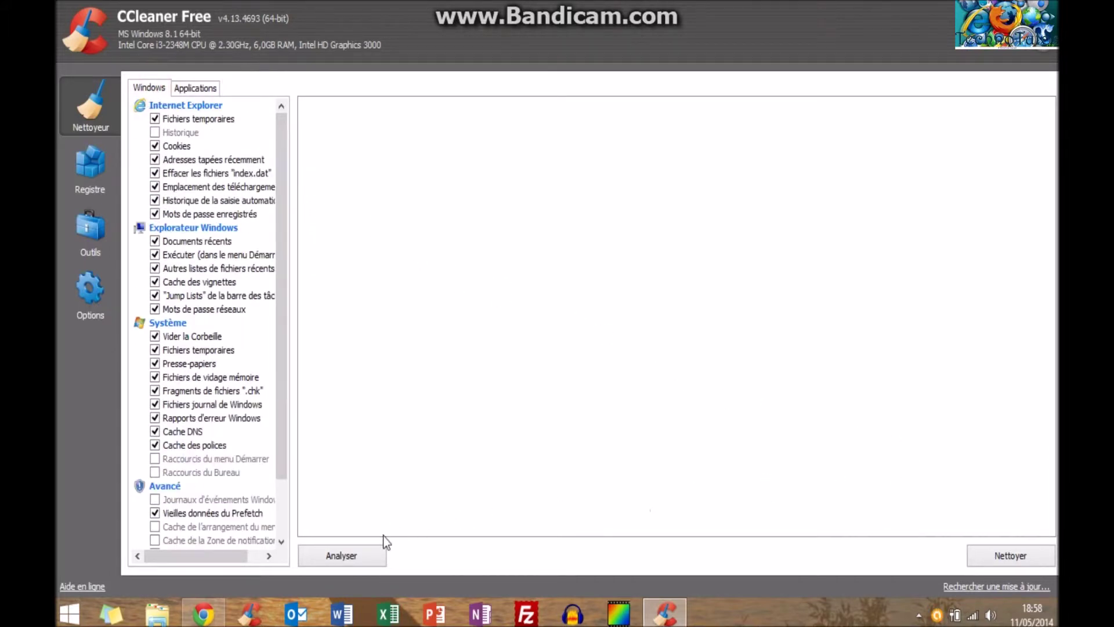
pyautogui.click(375, 554)
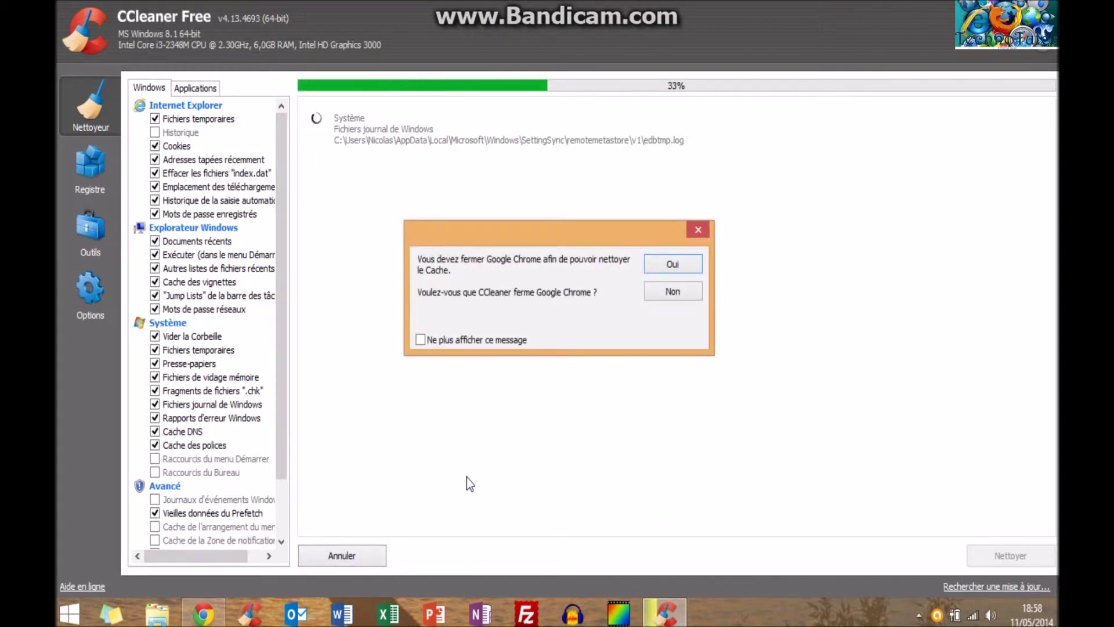
# Step: Let CCleaner close Chrome and highlight the 2 237 Mo analysis total
pyautogui.click(675, 267)
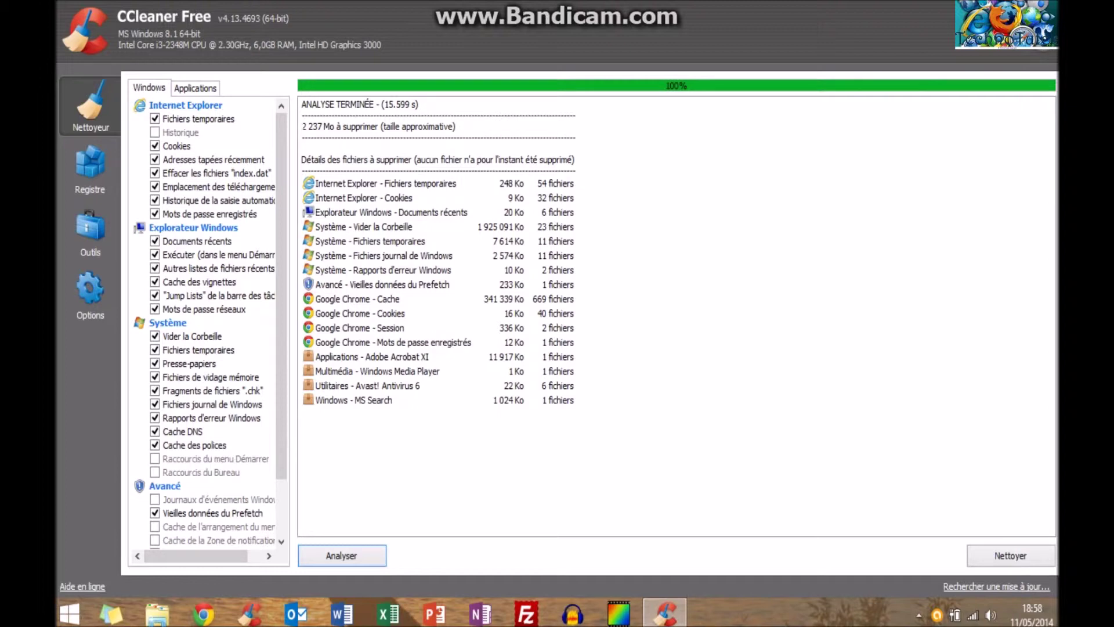
pyautogui.moveTo(301, 126); pyautogui.dragTo(323, 127)
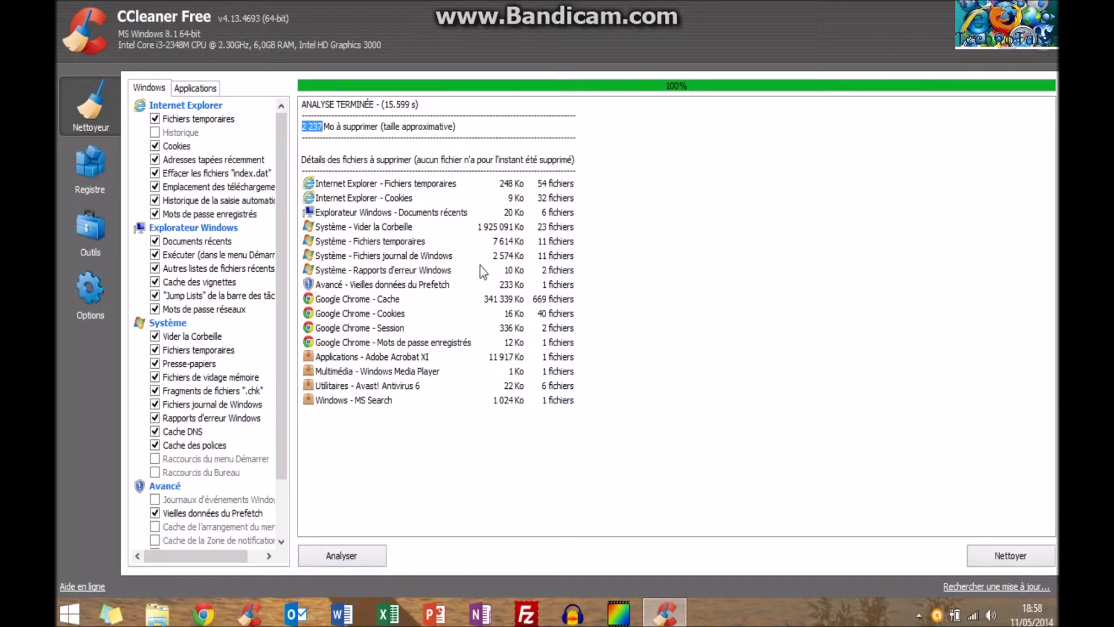
# Step: Permanently clean the analysed files, freeing 2 243 Mo, then go to Options
pyautogui.click(843, 418)
pyautogui.click(998, 562)
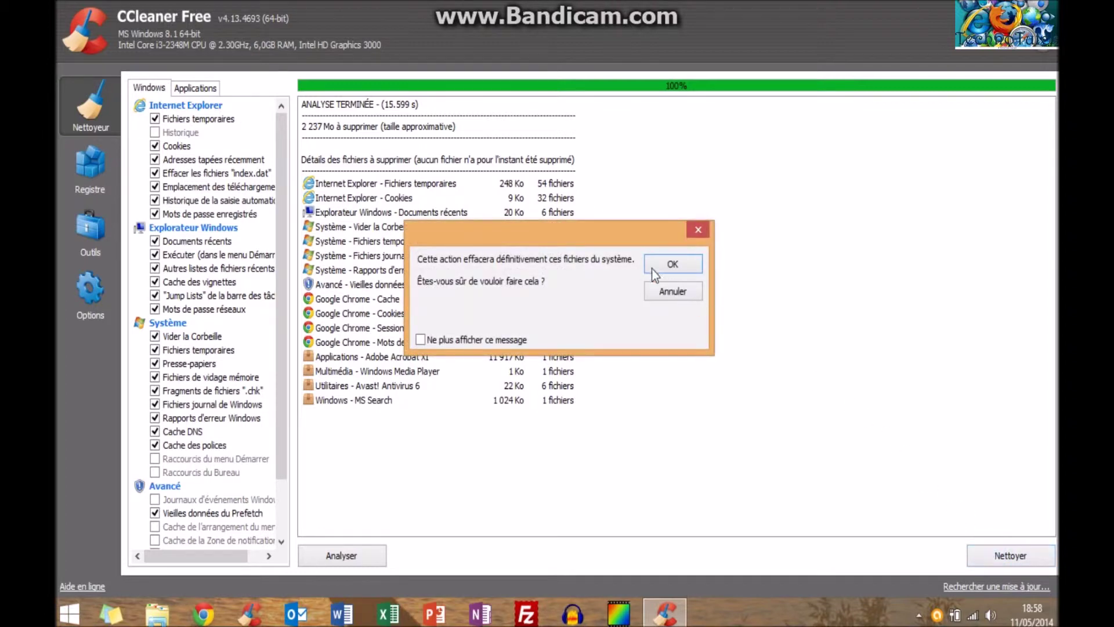
pyautogui.click(652, 269)
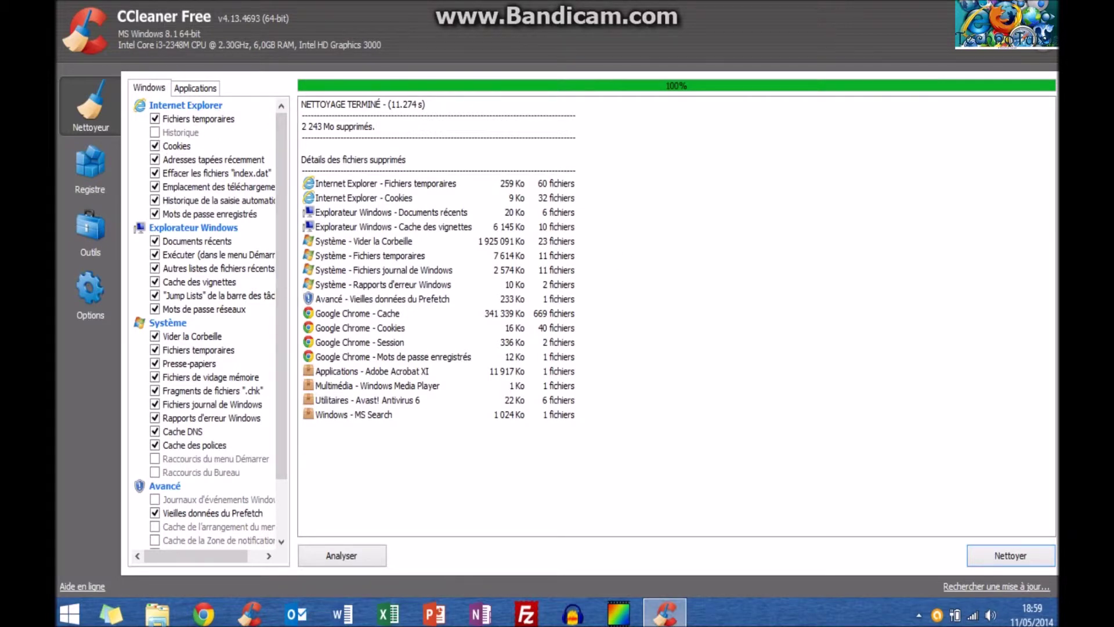
pyautogui.click(105, 283)
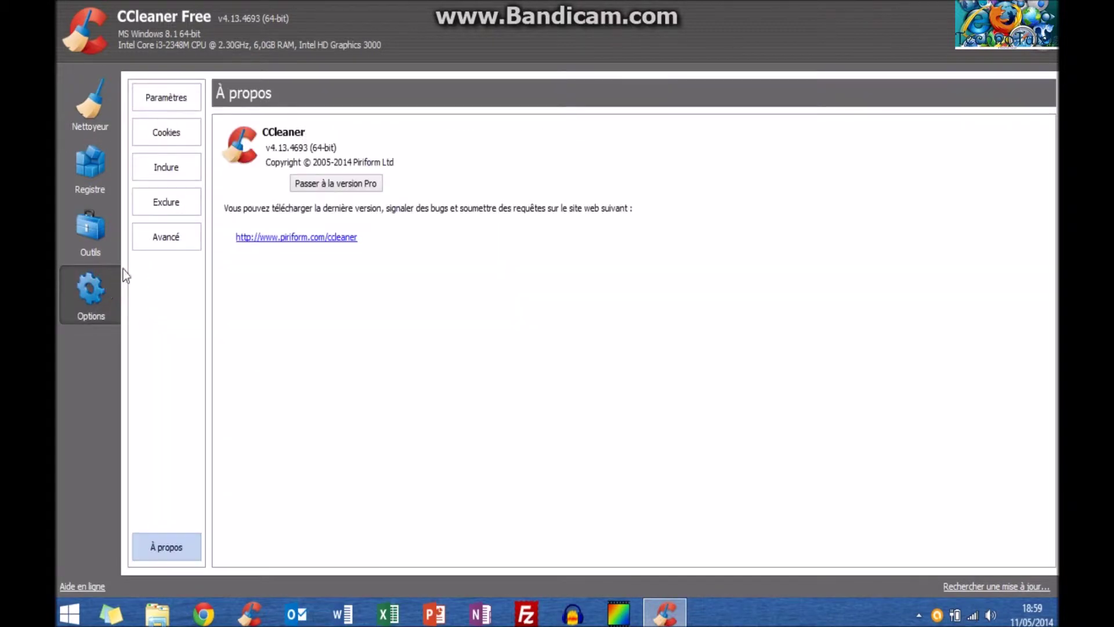
# Step: In Paramètres, choose Effacement sécurisé with Simple (1 passage) erasing
pyautogui.click(178, 106)
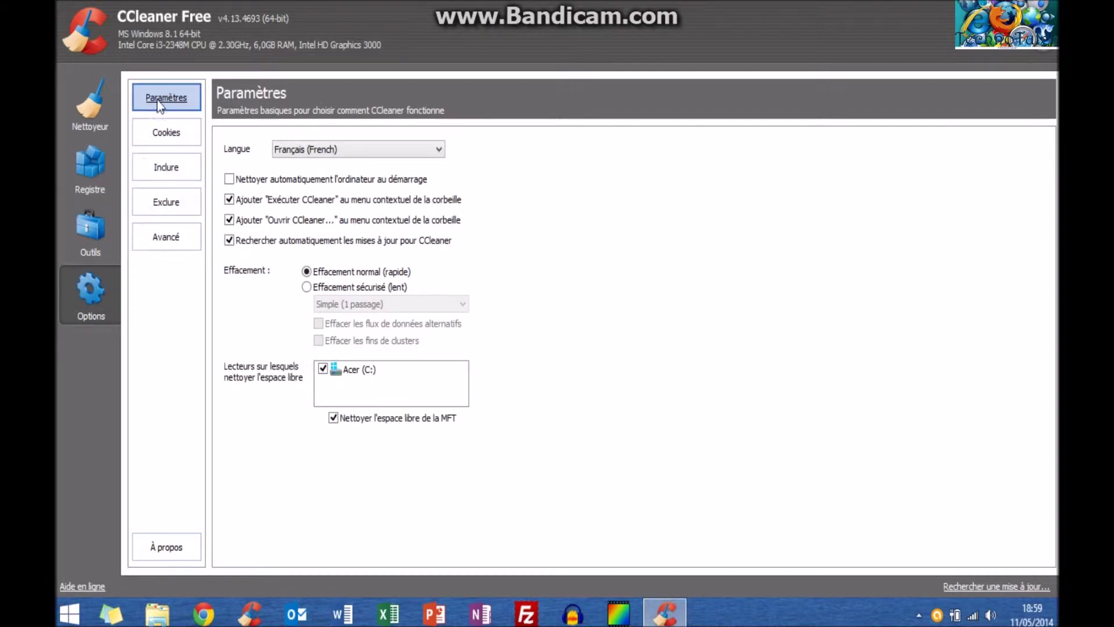
pyautogui.click(316, 285)
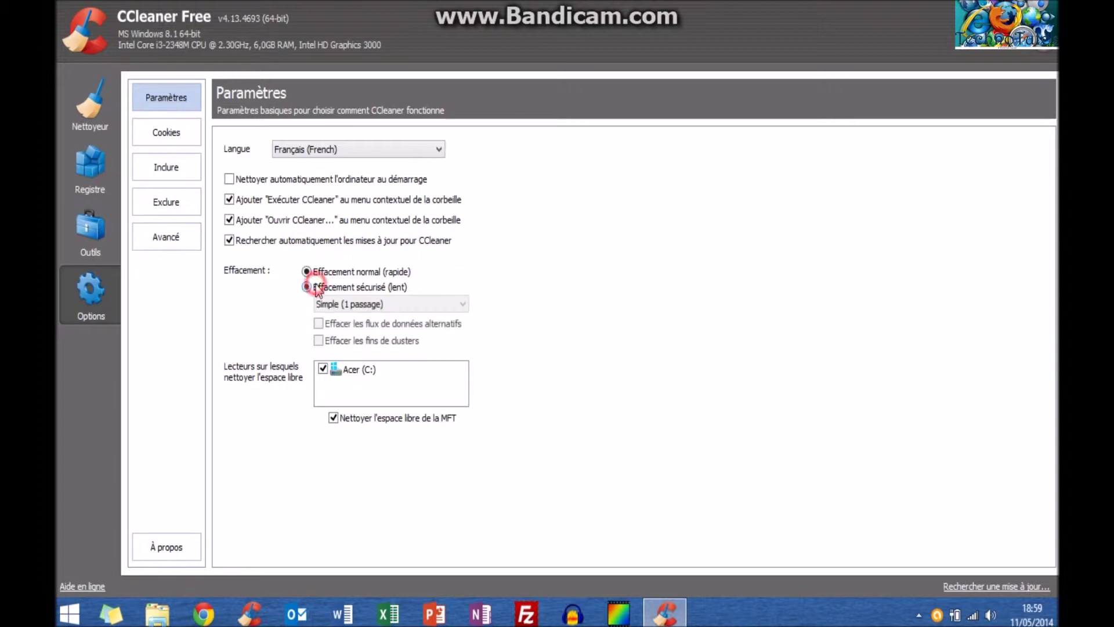
pyautogui.click(366, 304)
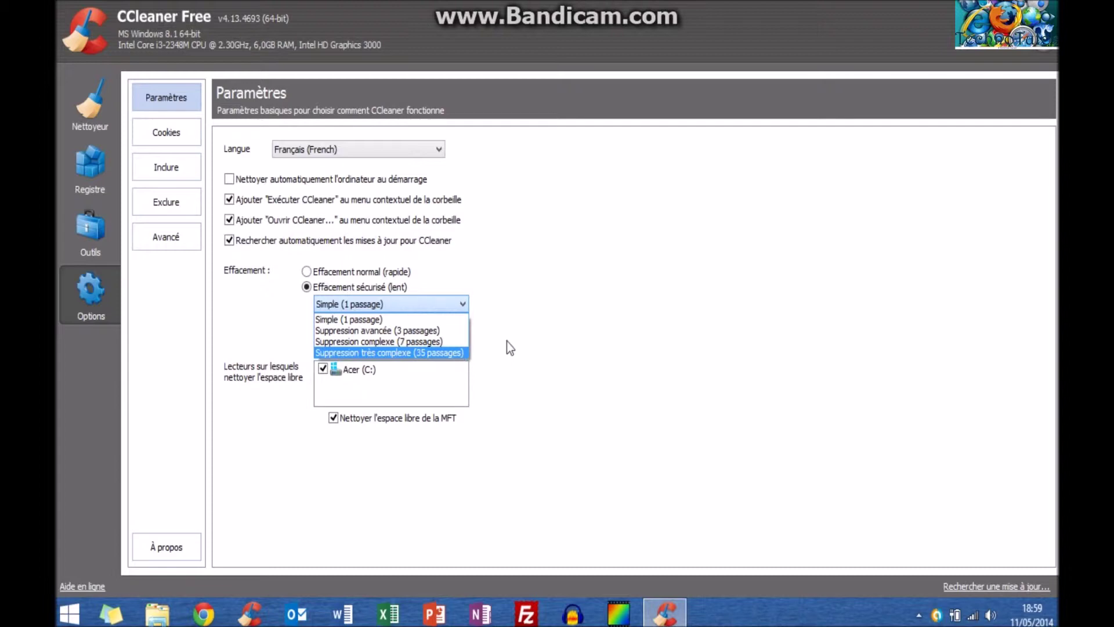
pyautogui.click(489, 338)
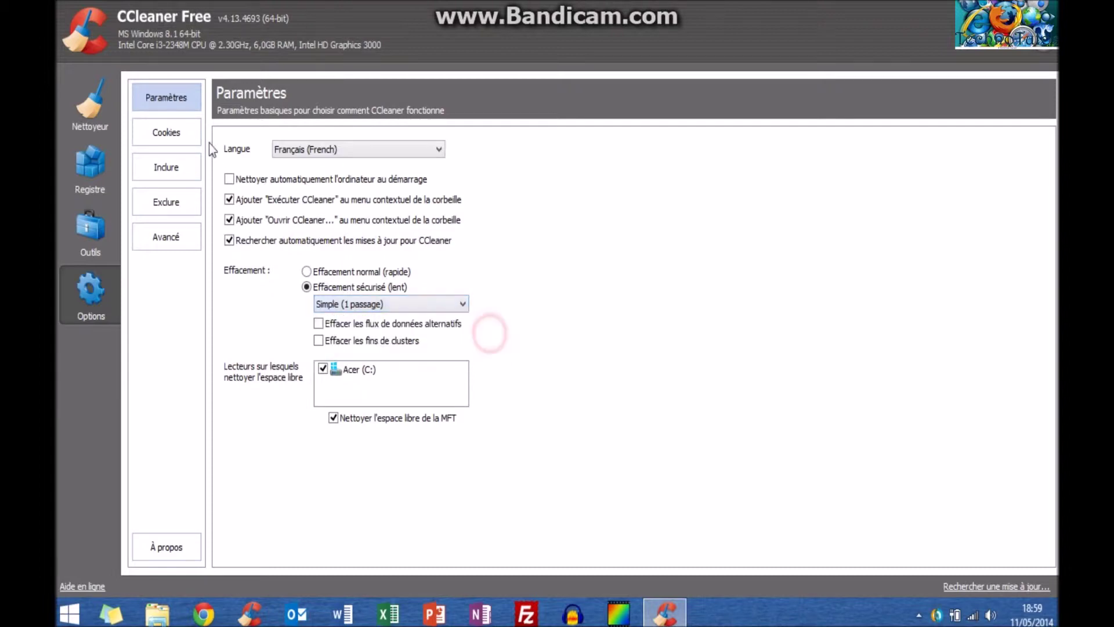
pyautogui.click(93, 165)
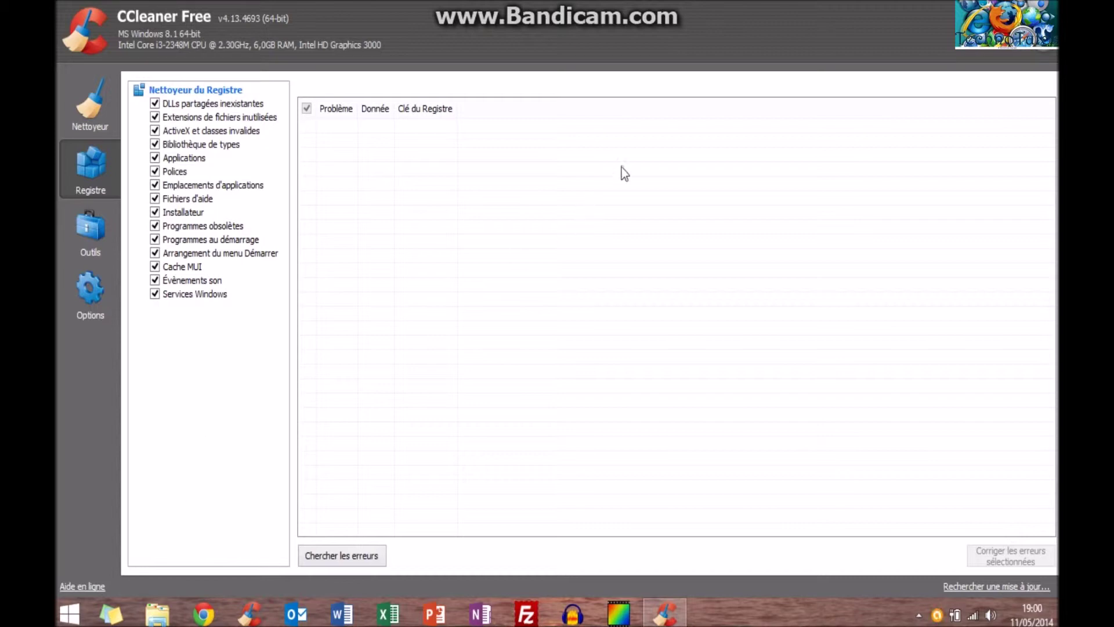
# Step: Search Windows everywhere for 'regedit' and bring up the results
pyautogui.press('super+f')
pyautogui.write('regedit')
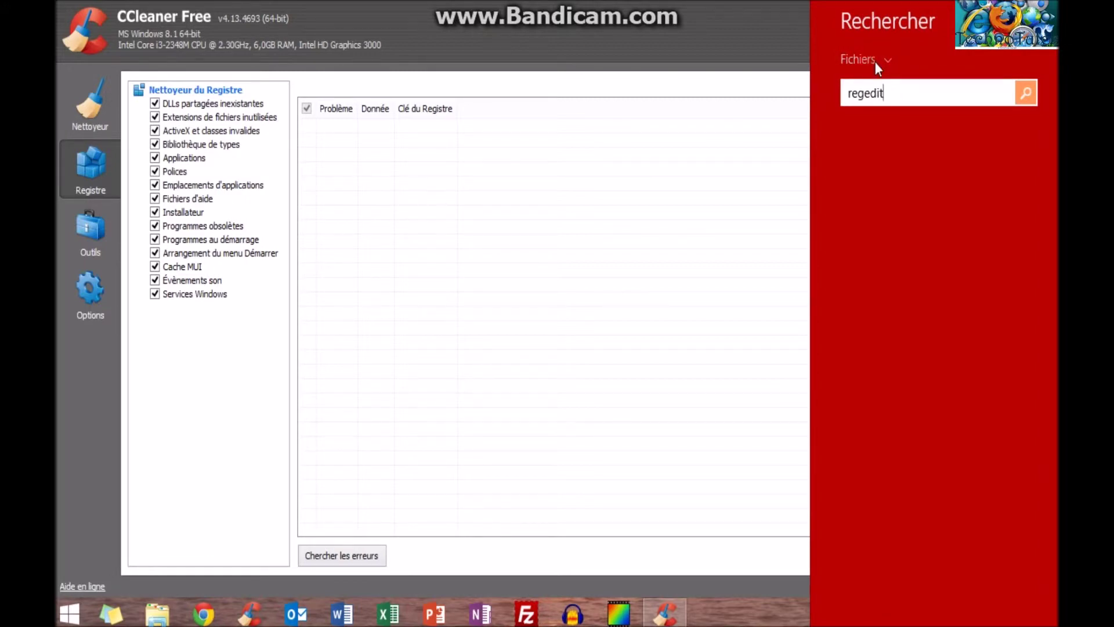
pyautogui.press('super+s')
pyautogui.click(873, 74)
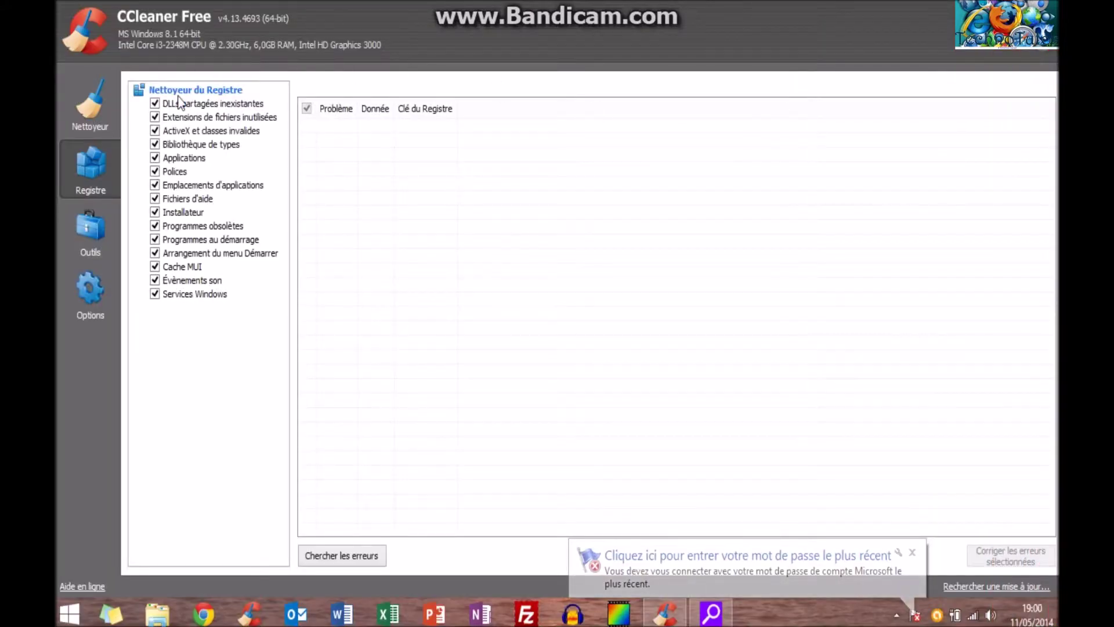
pyautogui.click(713, 614)
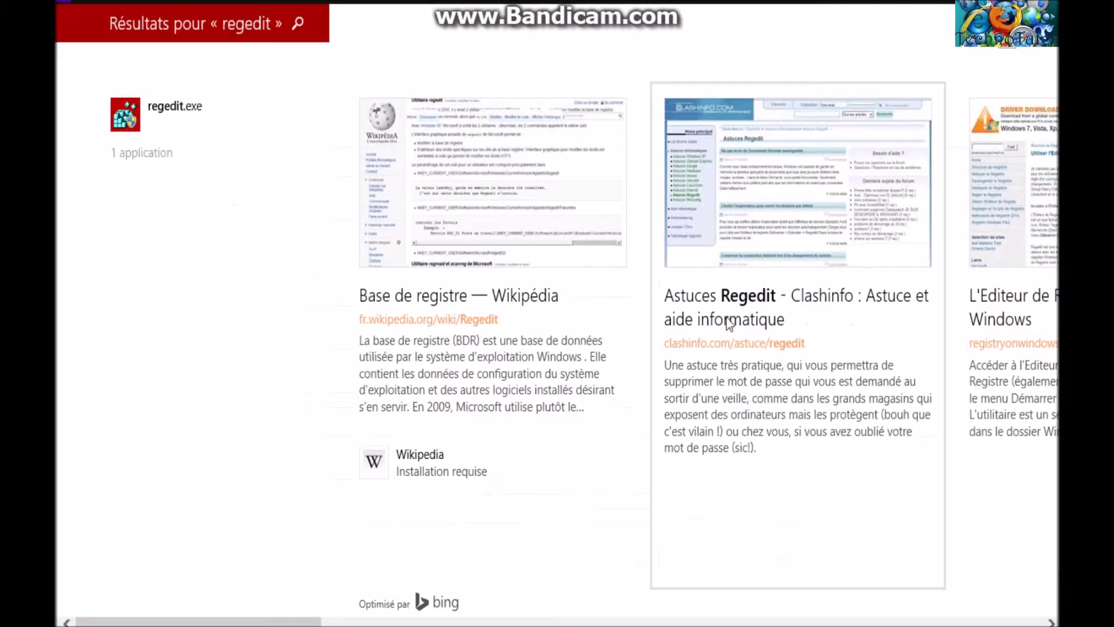
# Step: Launch regedit.exe, browse HKEY_CLASSES_ROOT and HKEY_USERS, then close Registry Editor
pyautogui.click(158, 114)
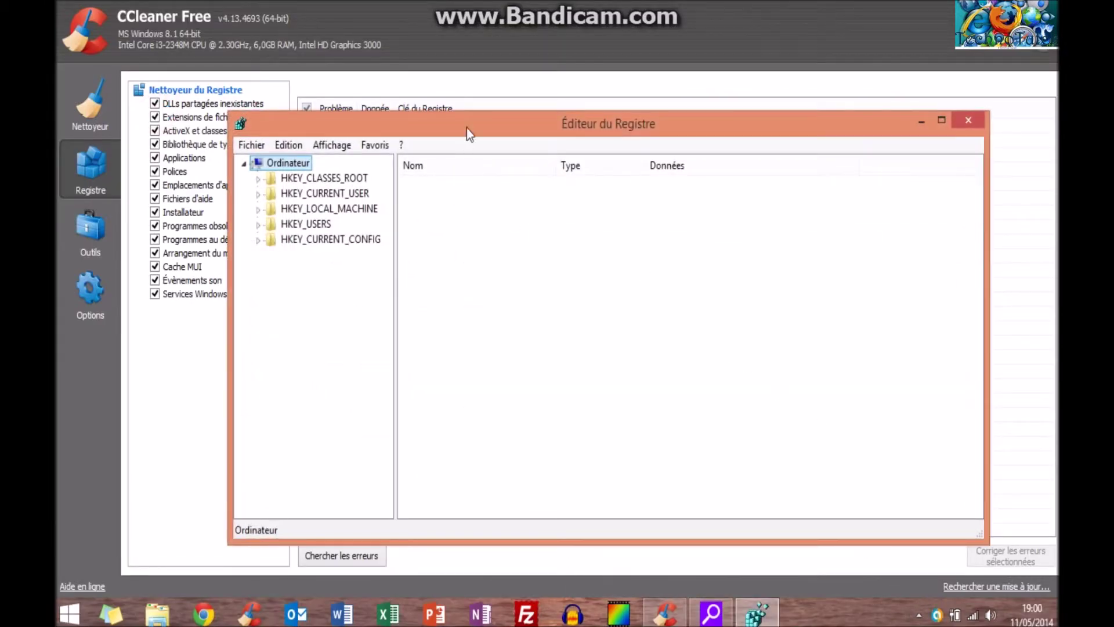
pyautogui.doubleClick(467, 128)
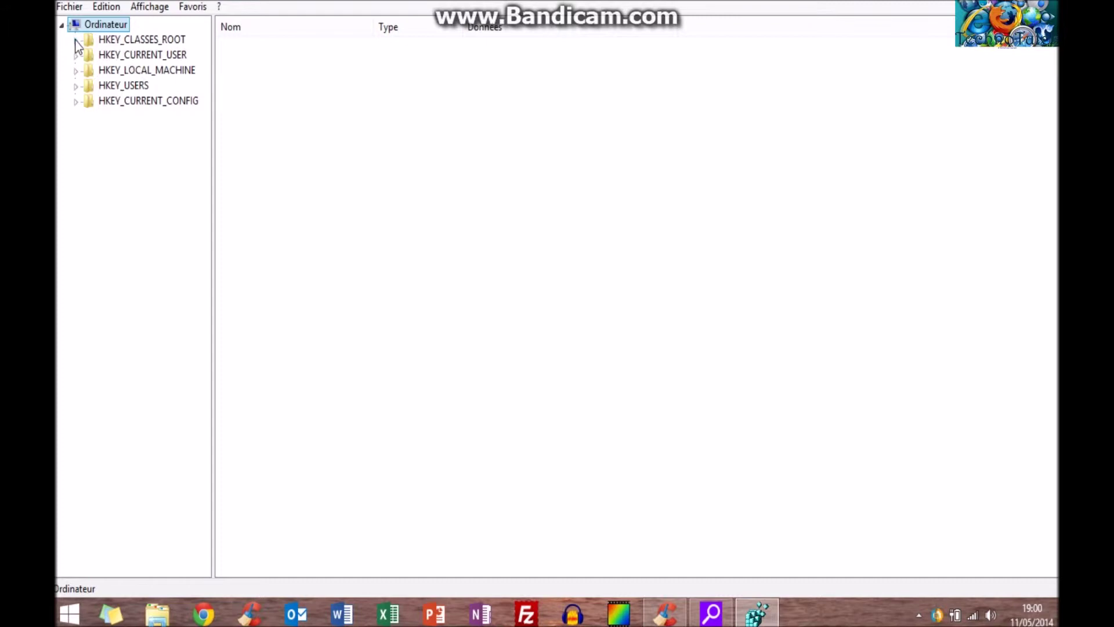
pyautogui.moveTo(131, 261)
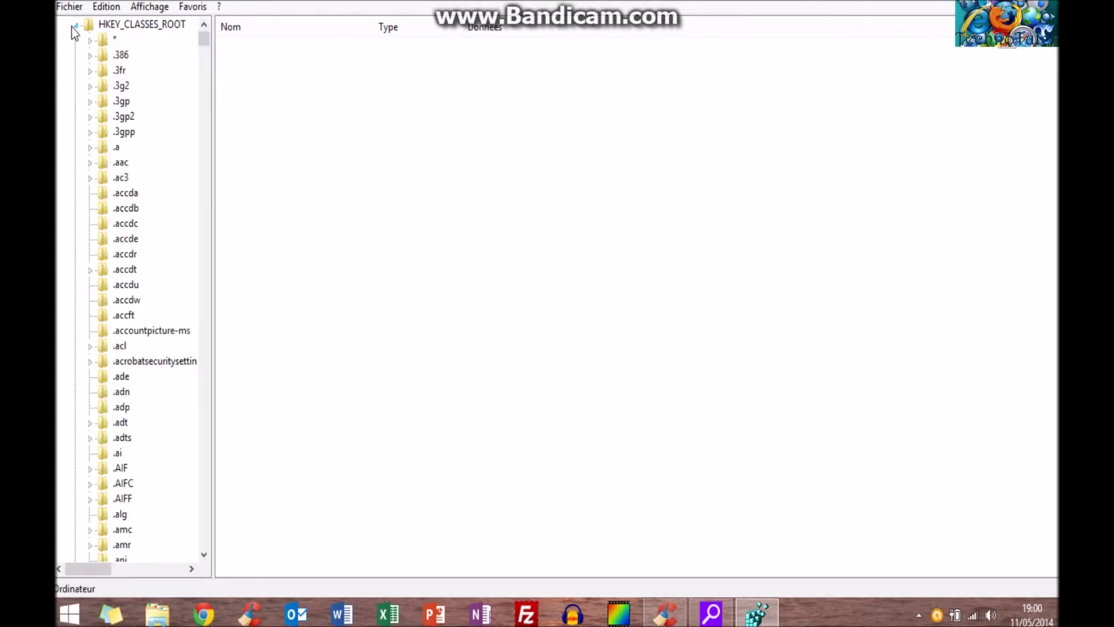
pyautogui.click(76, 25)
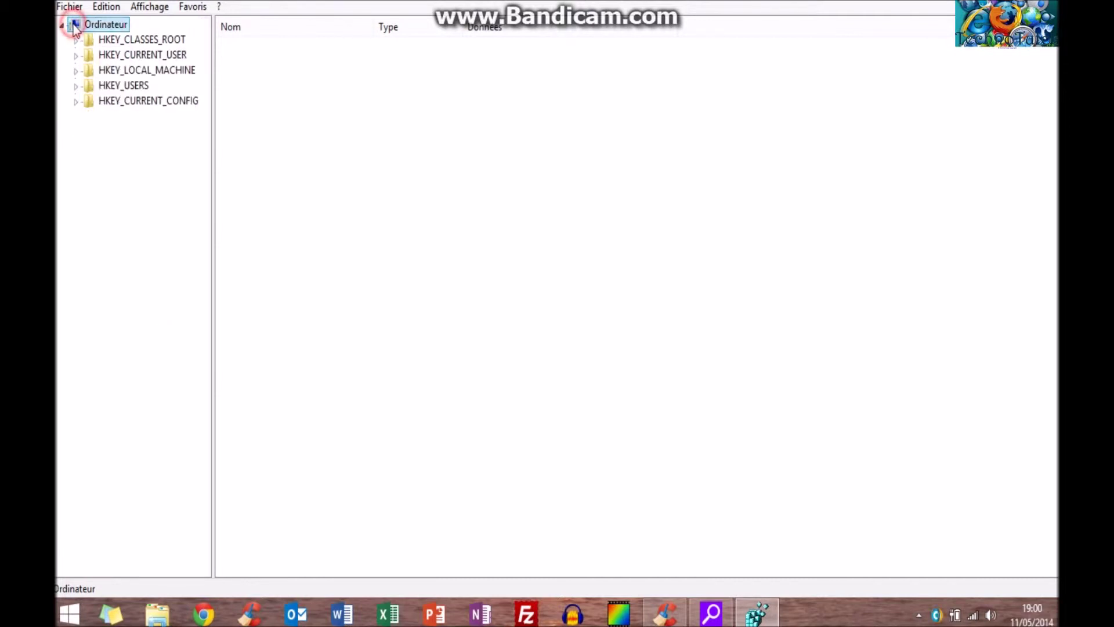
pyautogui.click(77, 87)
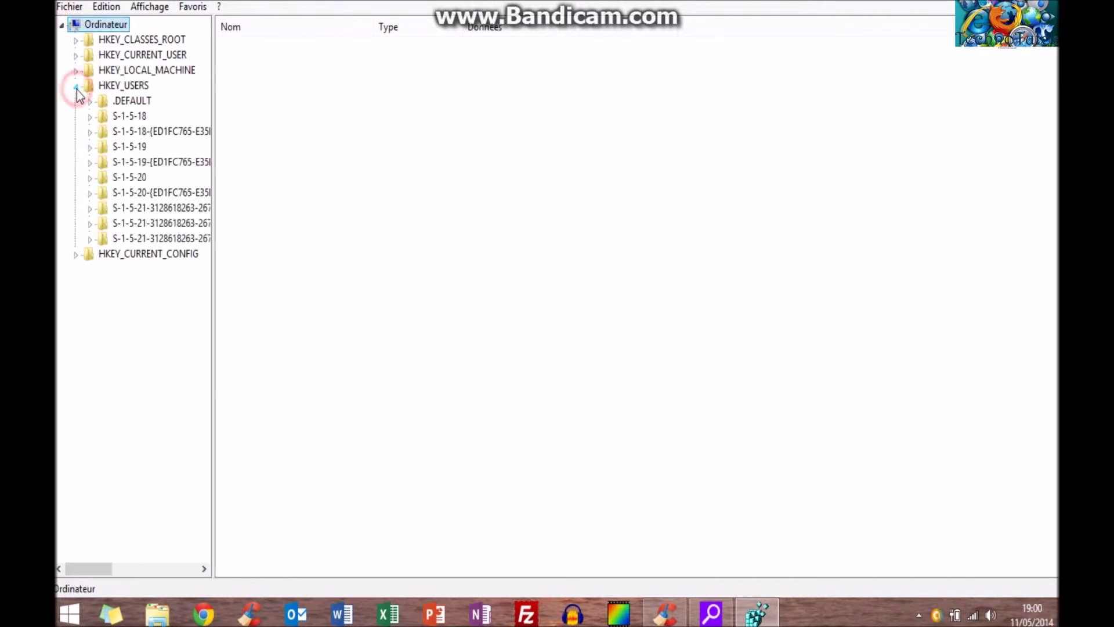
pyautogui.click(76, 86)
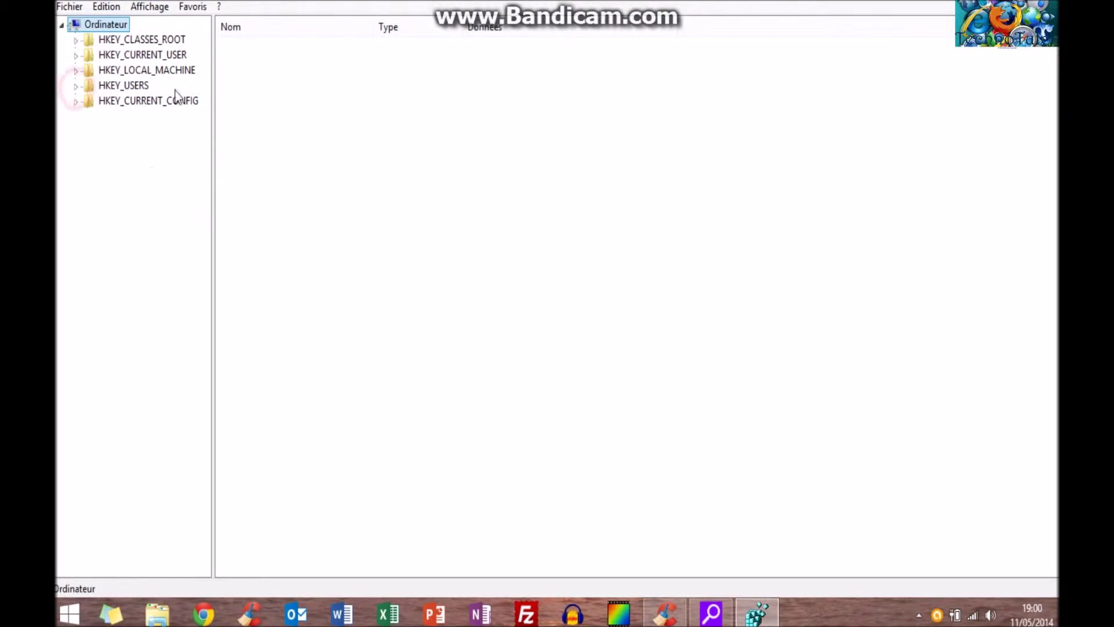
pyautogui.click(712, 615)
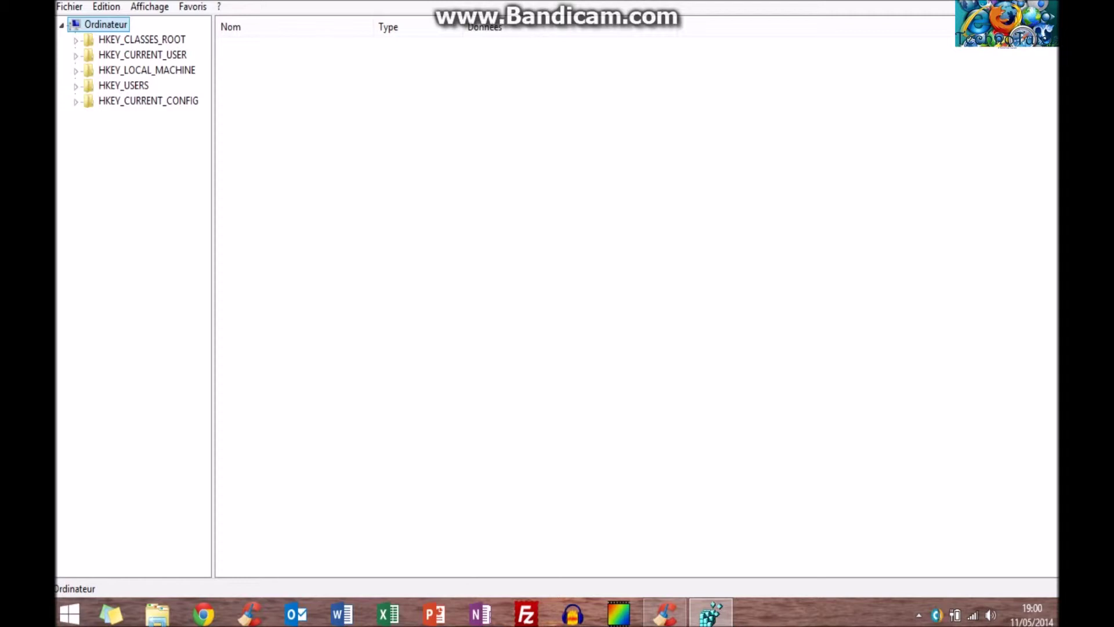
pyautogui.hotkey('alt', 'F4')
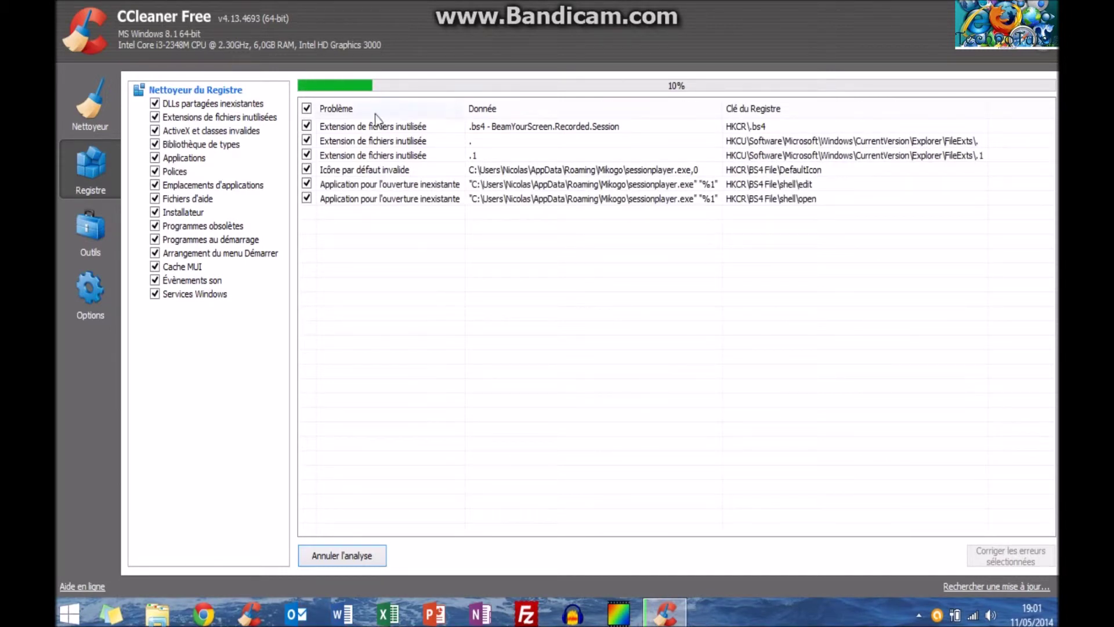
# Step: Inspect the unused extension and default icon issues, then fix the selected problems
pyautogui.click(404, 129)
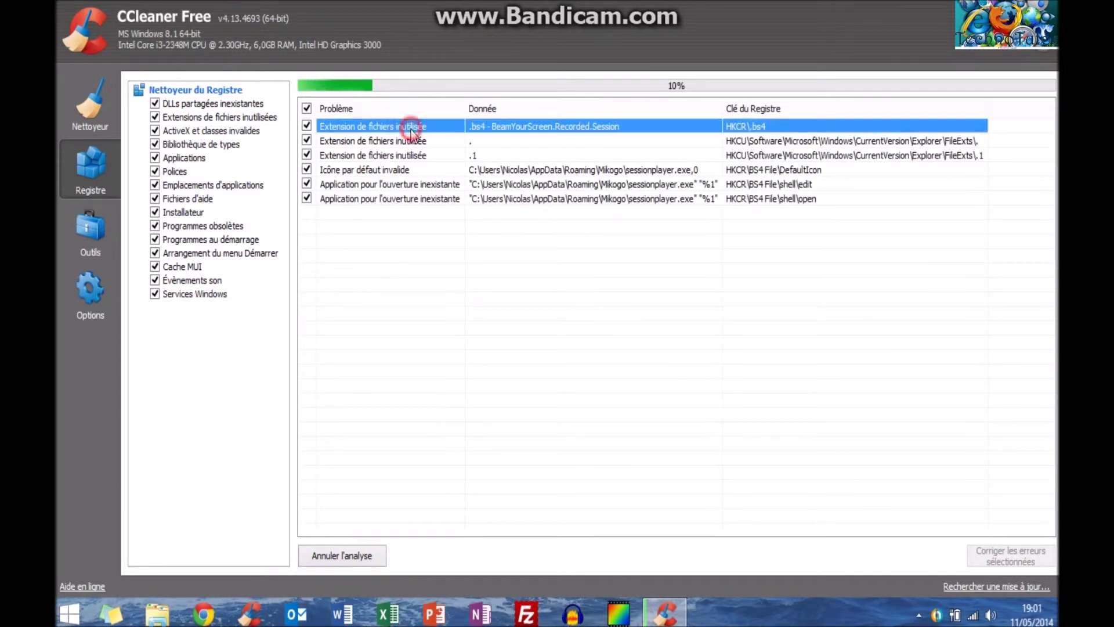
pyautogui.click(411, 173)
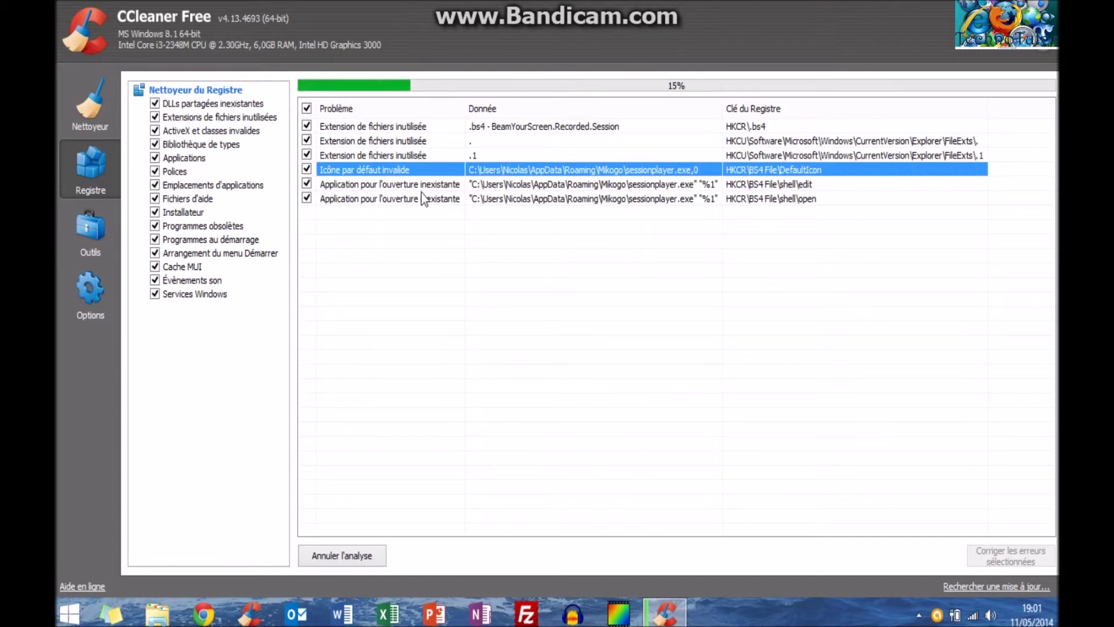
pyautogui.click(427, 224)
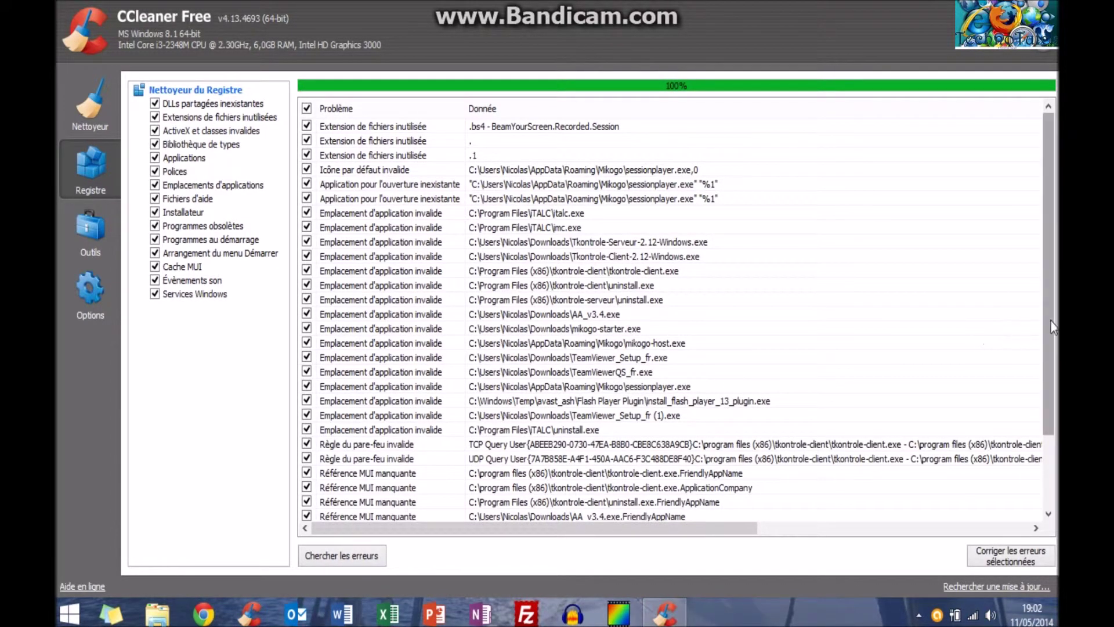
pyautogui.moveTo(1052, 326)
pyautogui.mouseDown()
pyautogui.moveTo(1053, 374)
pyautogui.moveTo(1033, 274)
pyautogui.moveTo(1044, 437)
pyautogui.mouseUp()
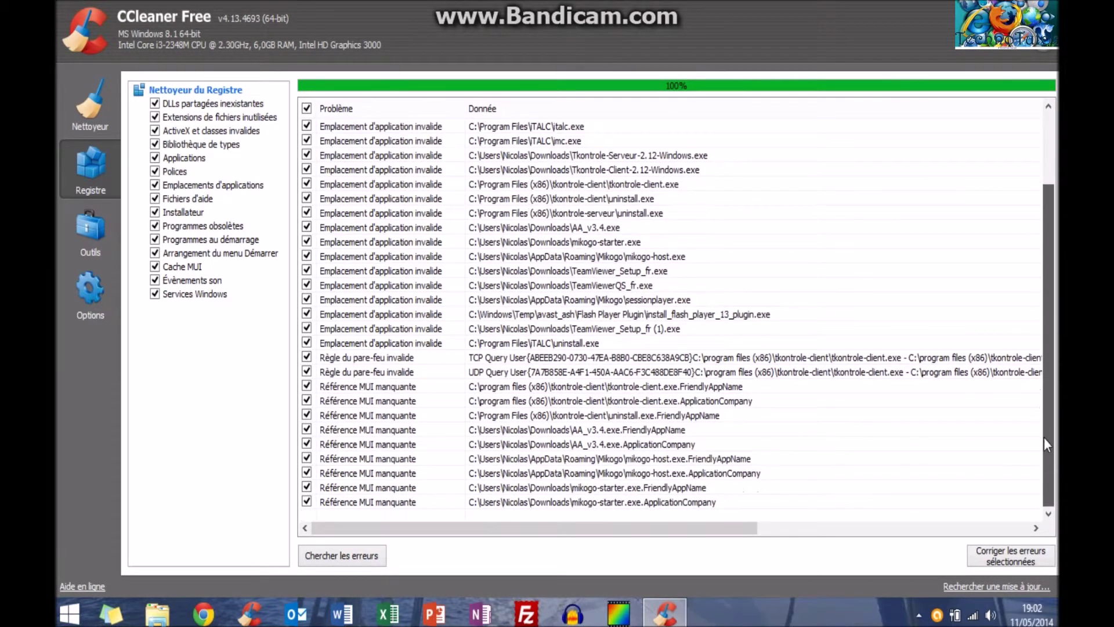
pyautogui.click(1027, 556)
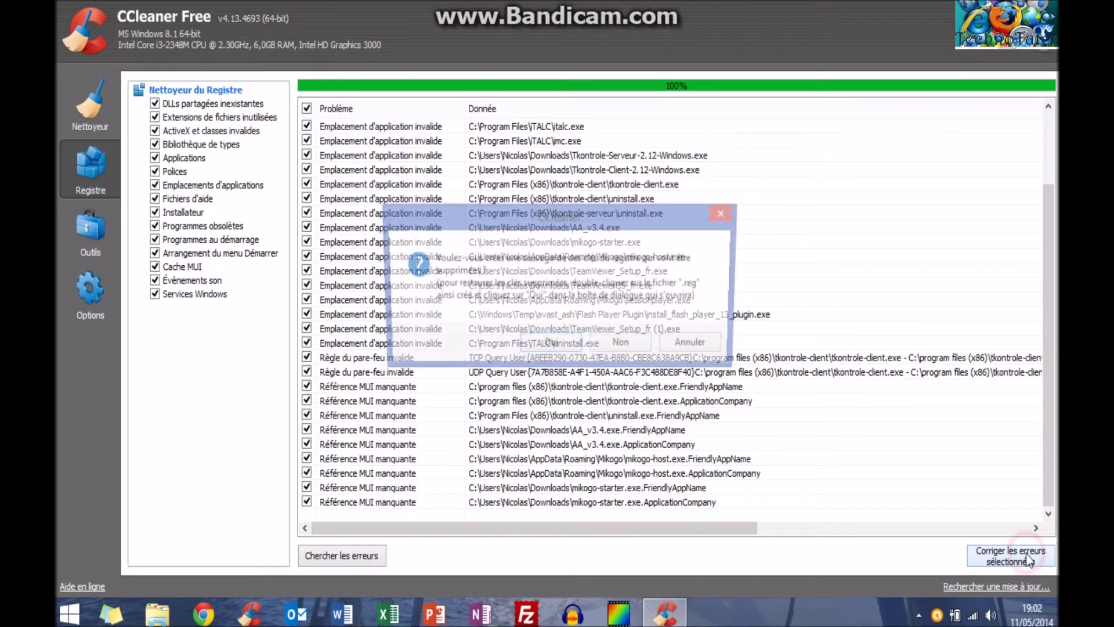
# Step: Fix all 33 registry issues without a backup, then show Outils' installed programs list
pyautogui.click(624, 347)
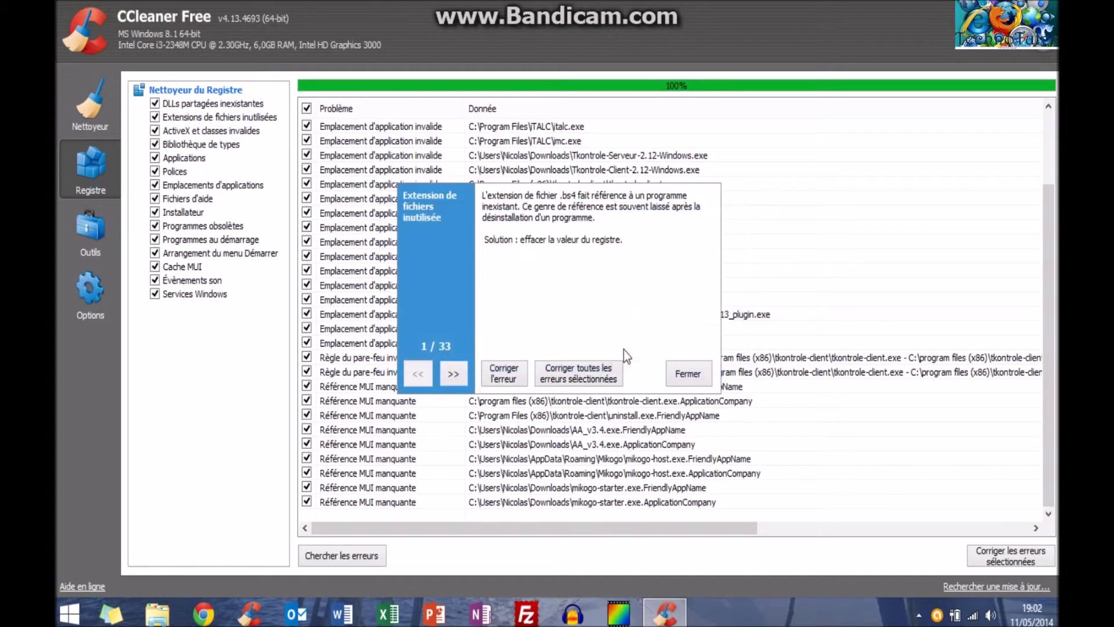
pyautogui.click(611, 378)
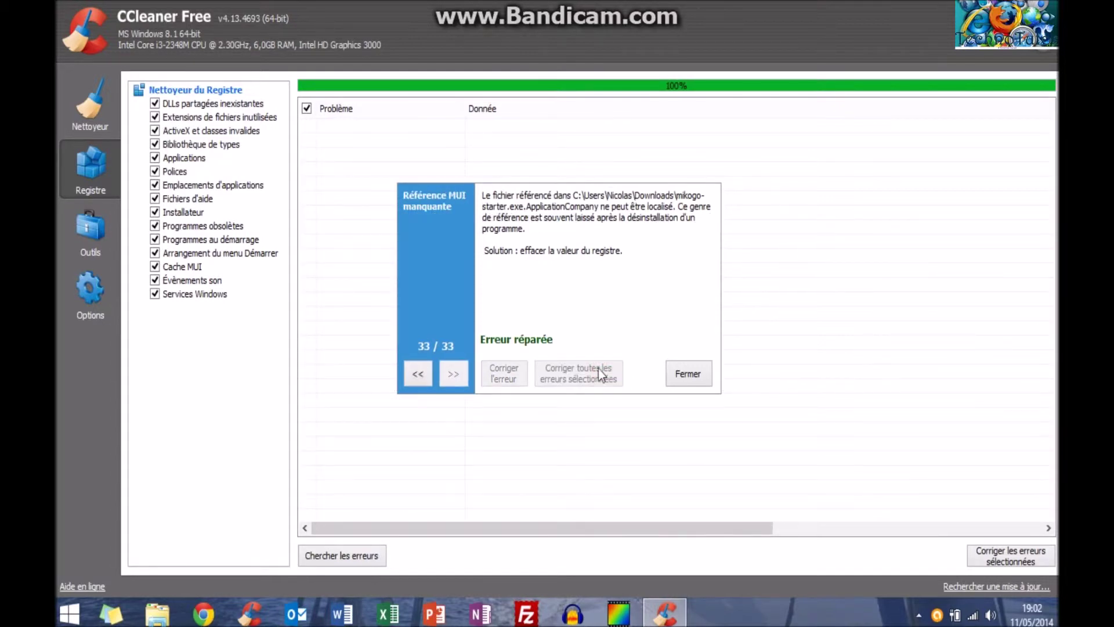
pyautogui.click(691, 377)
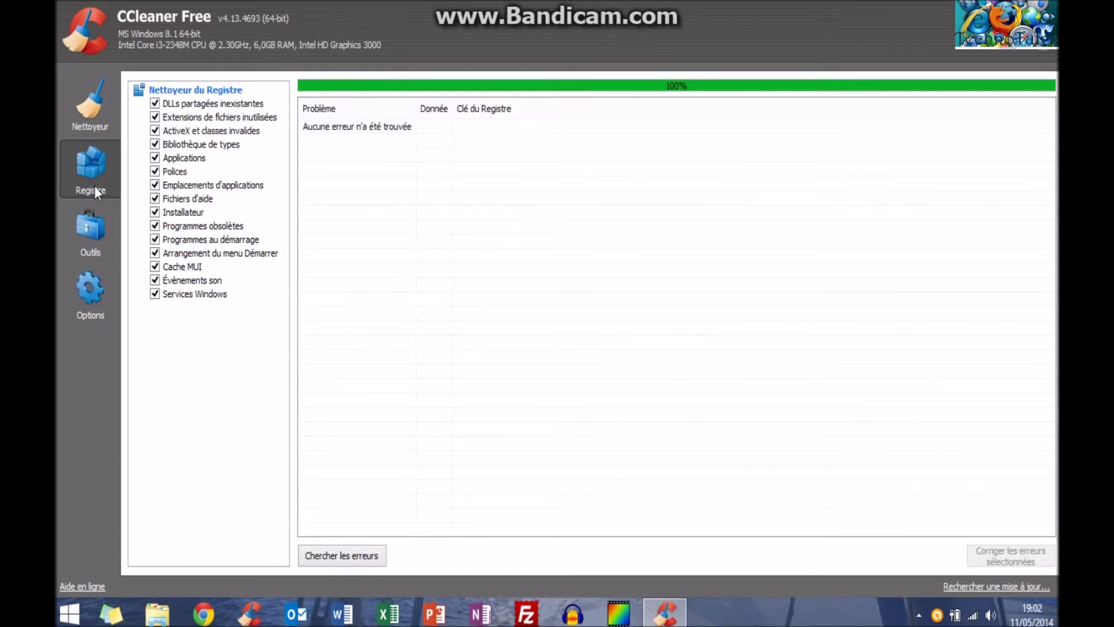
pyautogui.click(76, 234)
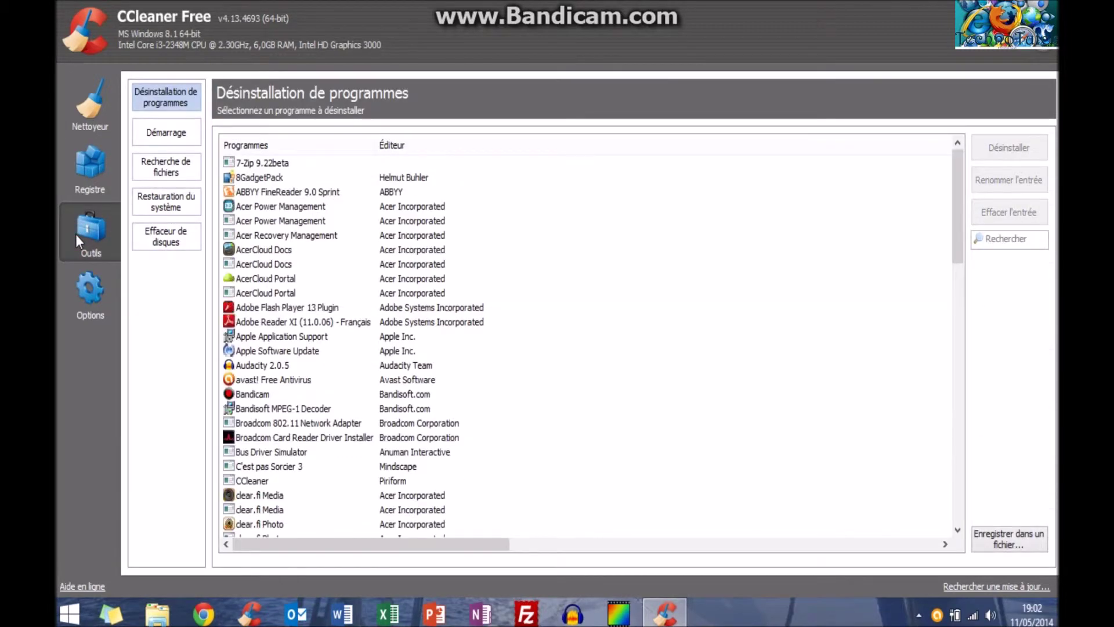
pyautogui.click(137, 85)
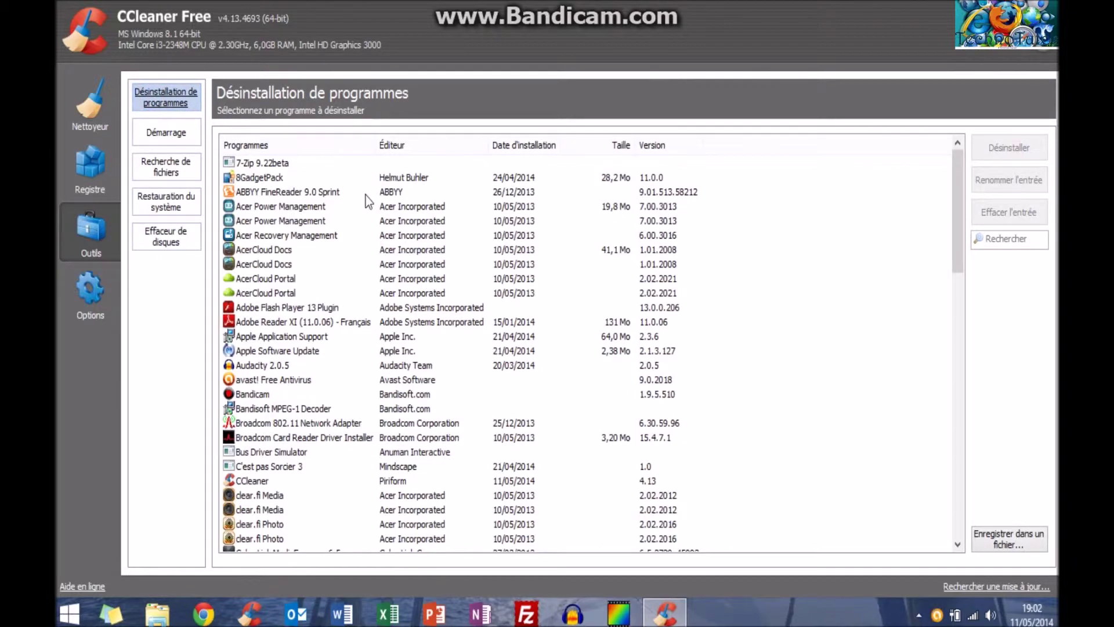
pyautogui.moveTo(958, 200)
pyautogui.mouseDown()
pyautogui.moveTo(961, 325)
pyautogui.moveTo(997, 367)
pyautogui.moveTo(901, 160)
pyautogui.mouseUp()
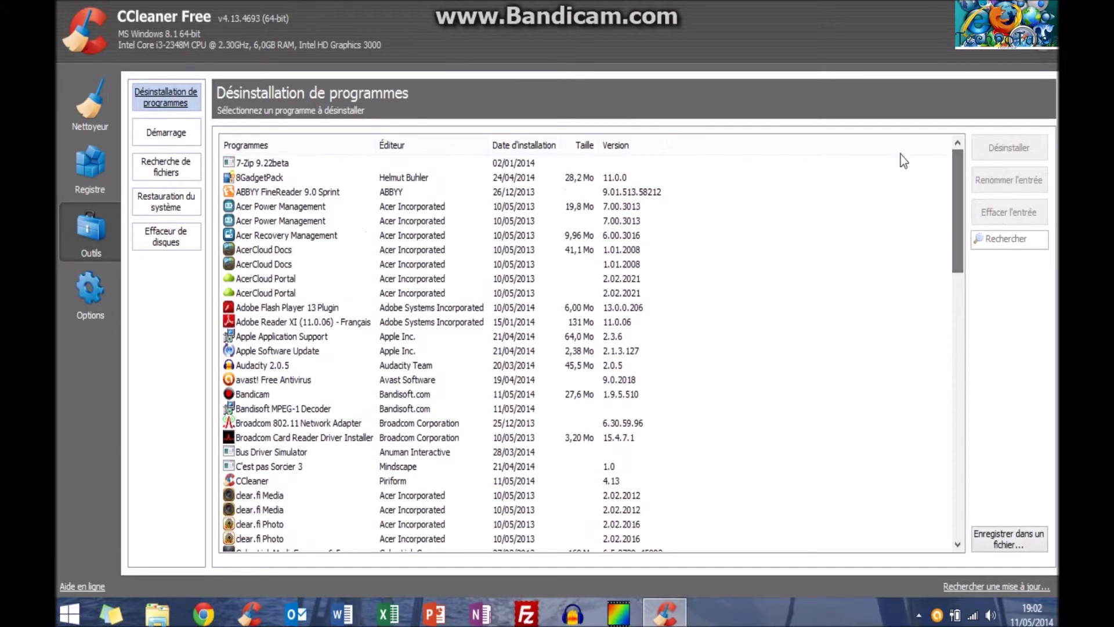
# Step: Show the Démarrage list of Windows startup programs with their enabled status
pyautogui.click(171, 133)
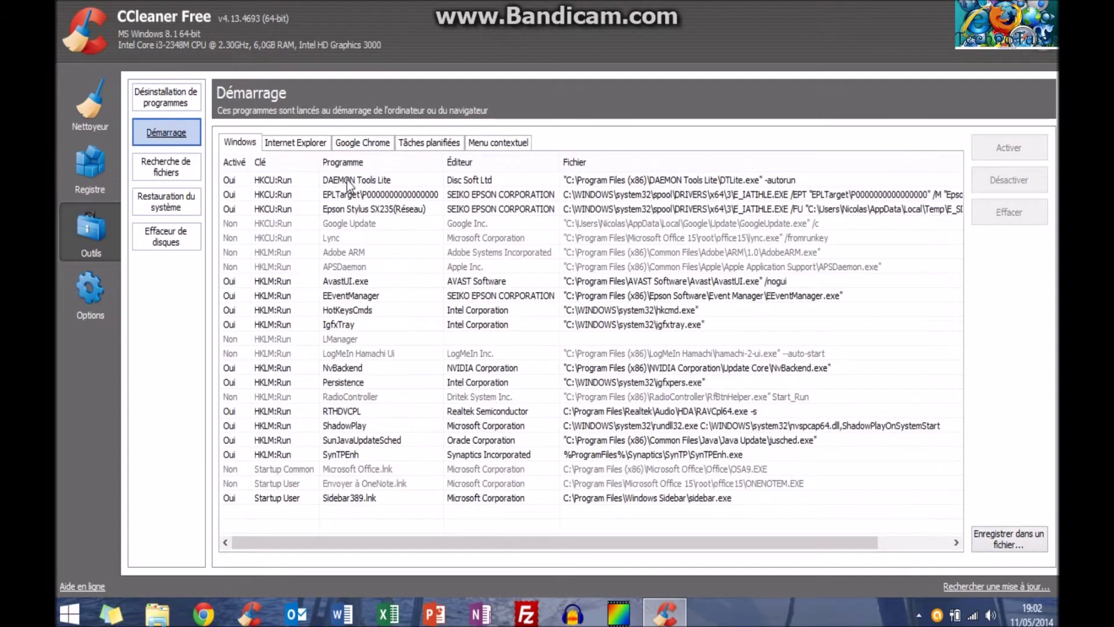
# Step: Inspect the DAEMON Tools Lite entry, then the Internet Explorer and Google Chrome startup tabs
pyautogui.click(424, 181)
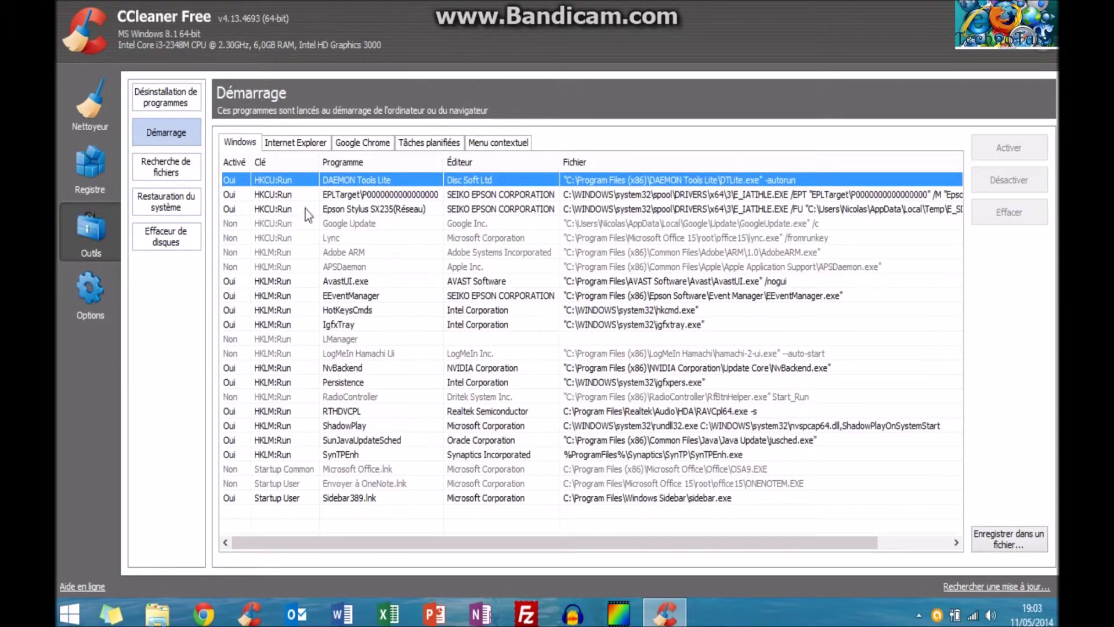
pyautogui.click(315, 145)
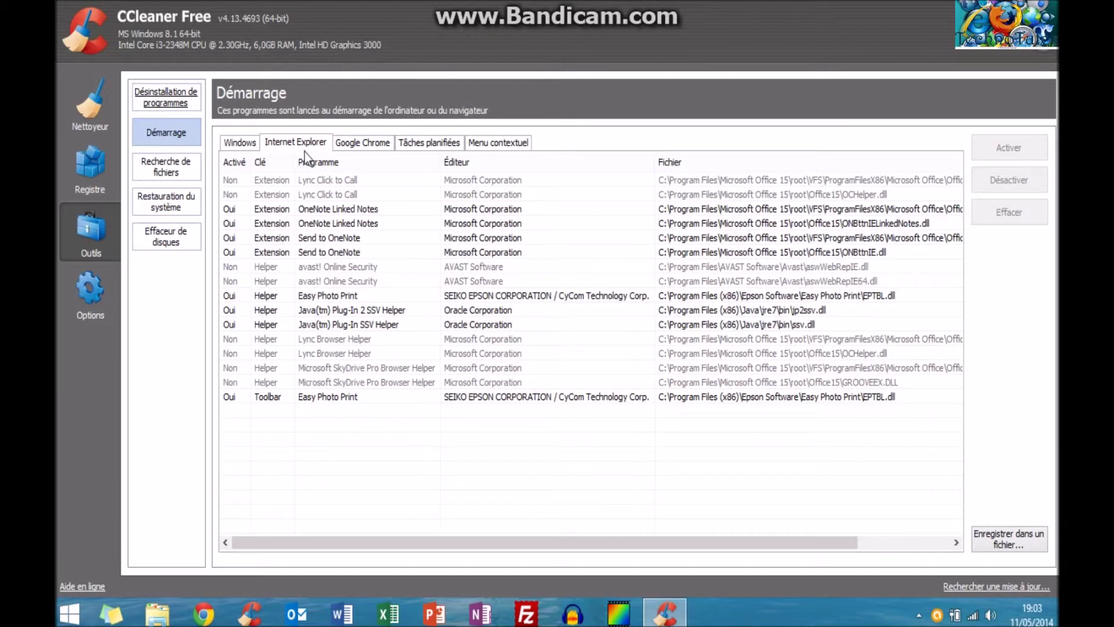
pyautogui.click(237, 142)
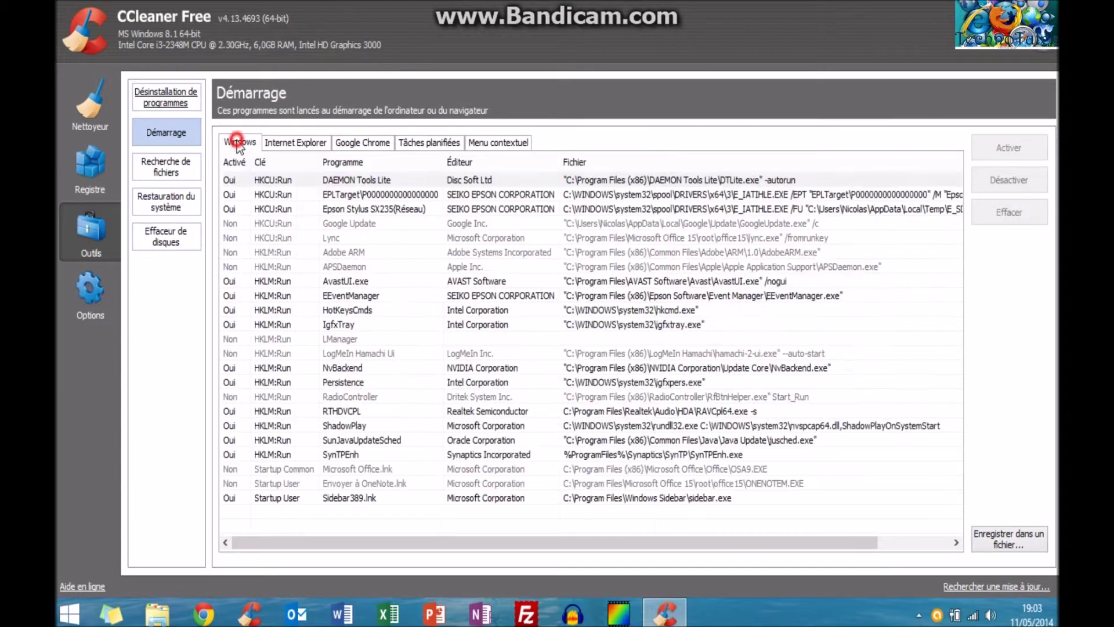
pyautogui.click(320, 149)
pyautogui.click(359, 148)
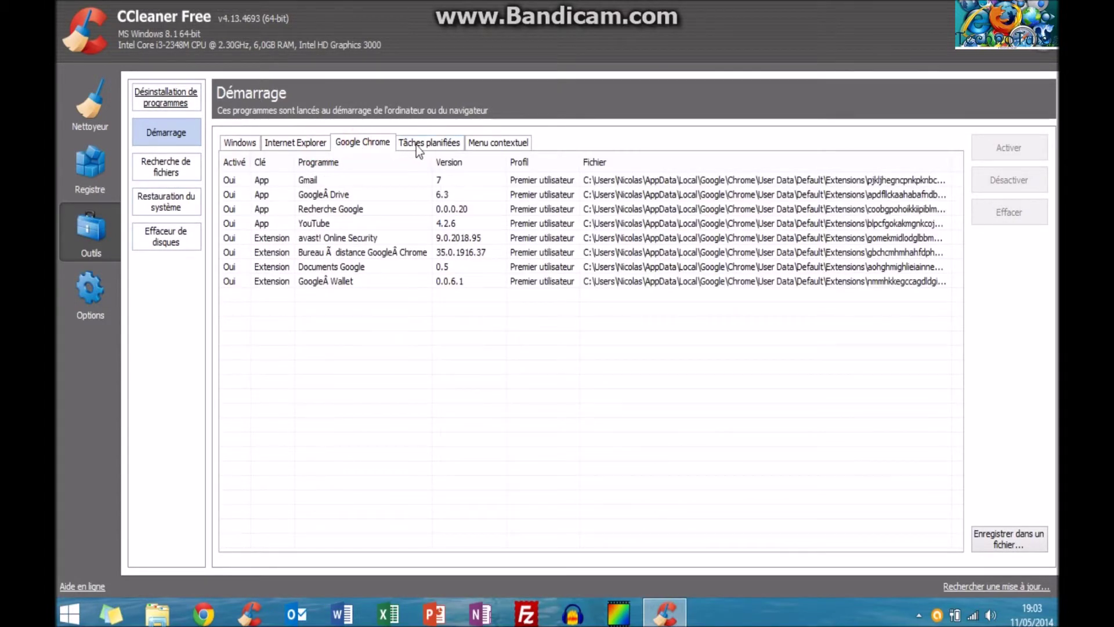
# Step: Check the Synaptics TouchPad Enhancements scheduled task, then view the context-menu entries
pyautogui.click(416, 145)
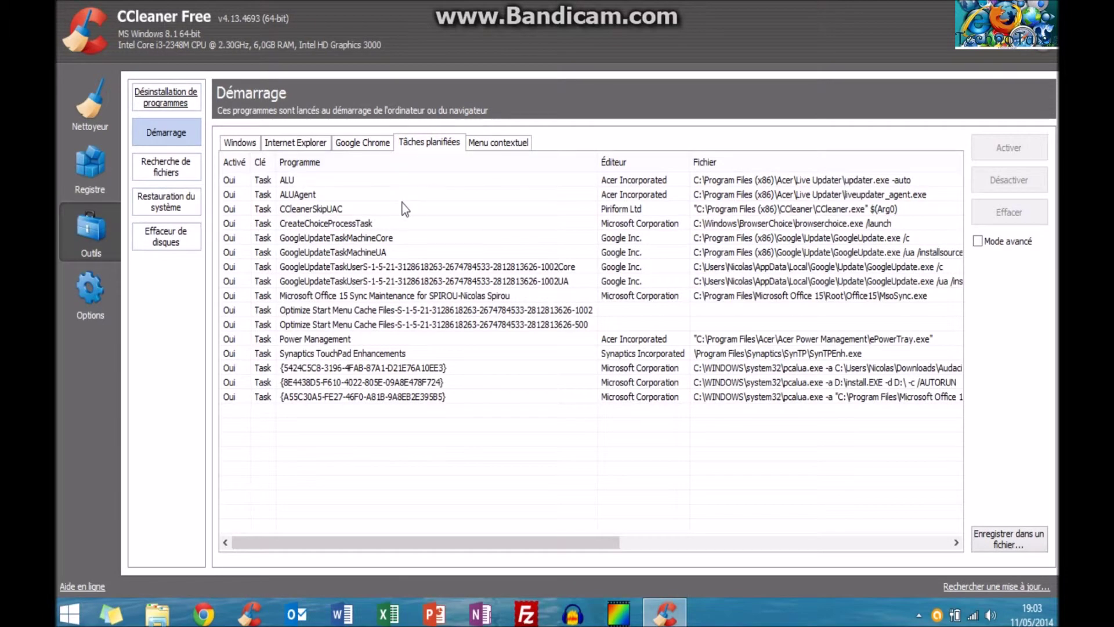
pyautogui.click(391, 357)
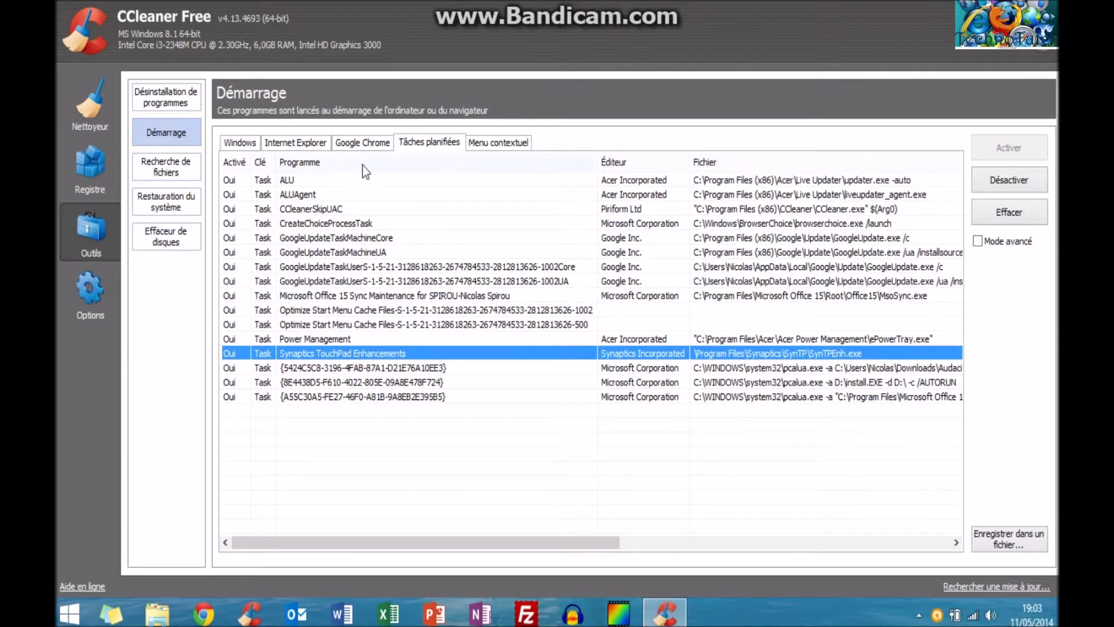
pyautogui.click(482, 147)
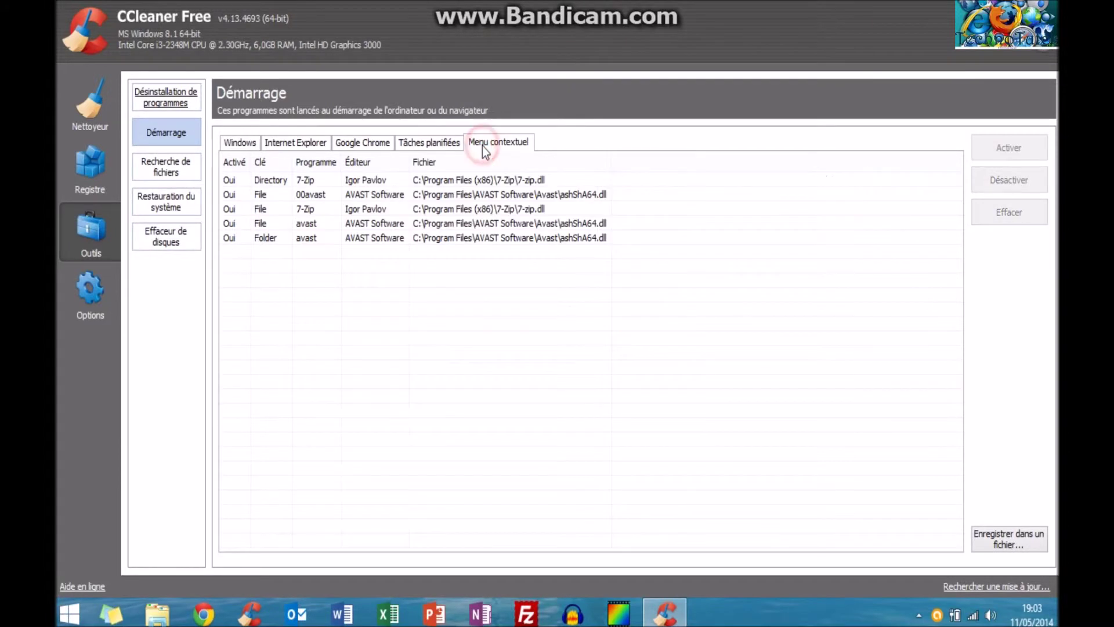
# Step: Stop DAEMON Tools Lite from launching at Windows startup
pyautogui.click(245, 143)
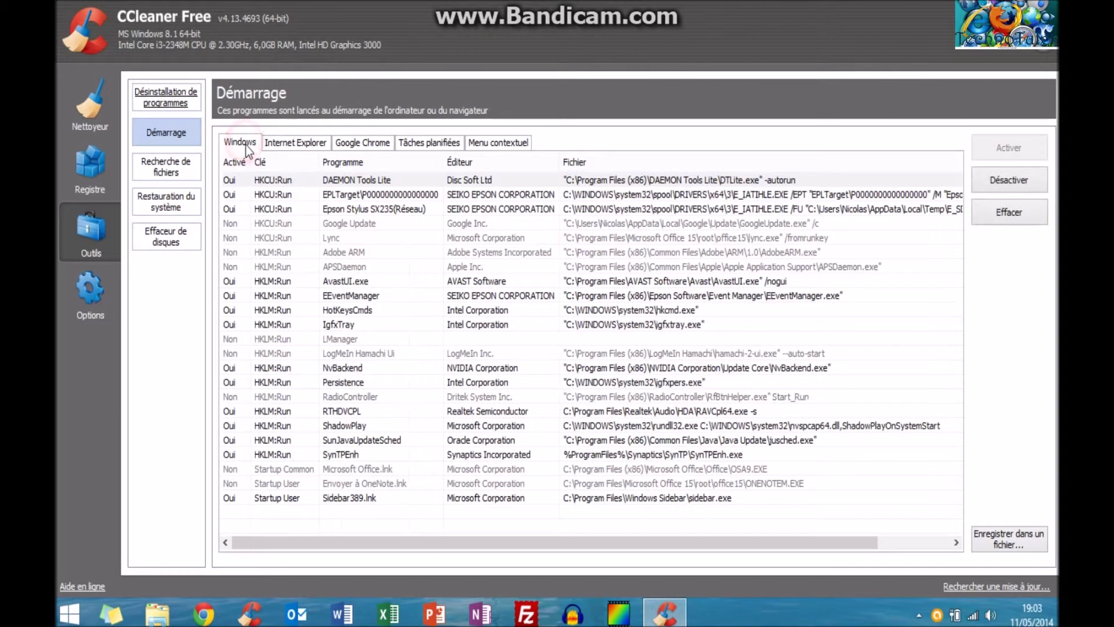
pyautogui.click(356, 180)
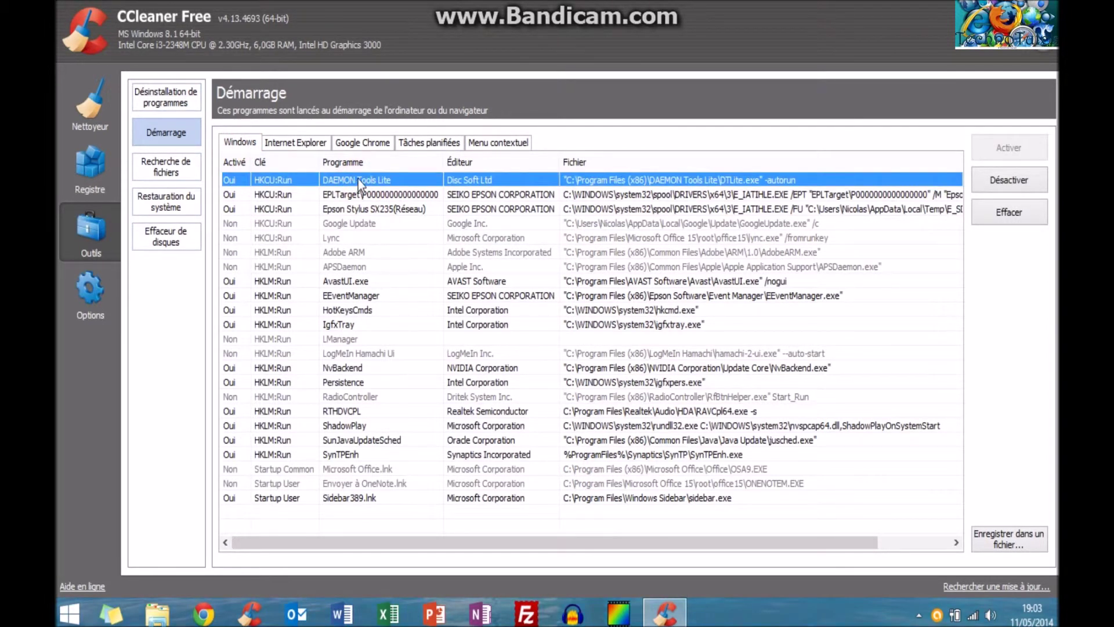
pyautogui.click(1002, 173)
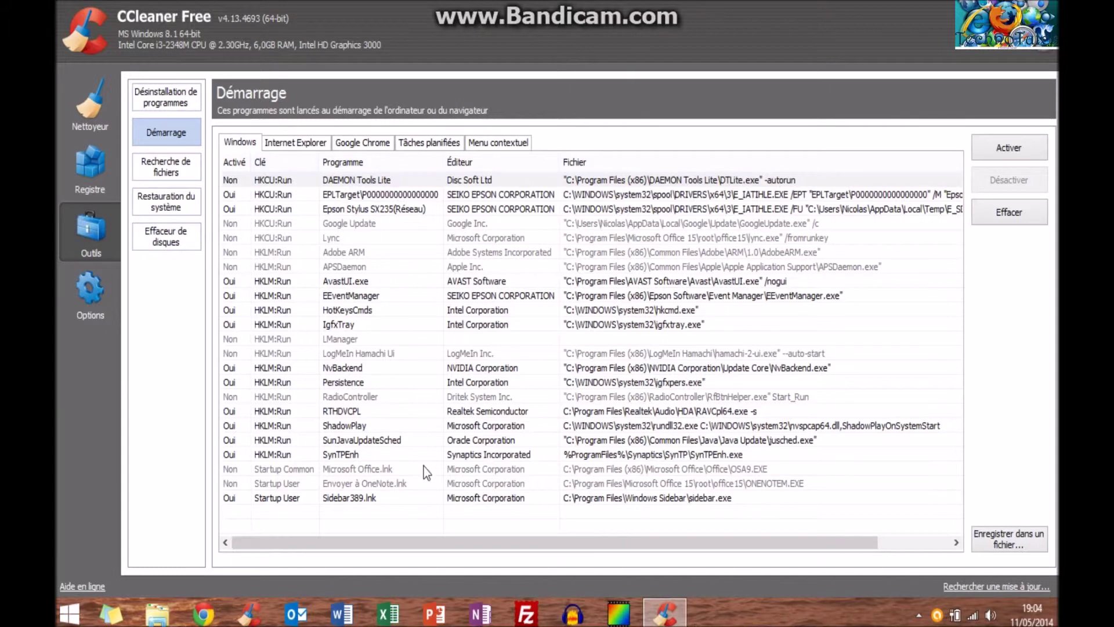
# Step: Look over the Sidebar389, Microsoft Office and AvastUI entries, then show Internet Explorer add-ons
pyautogui.click(424, 498)
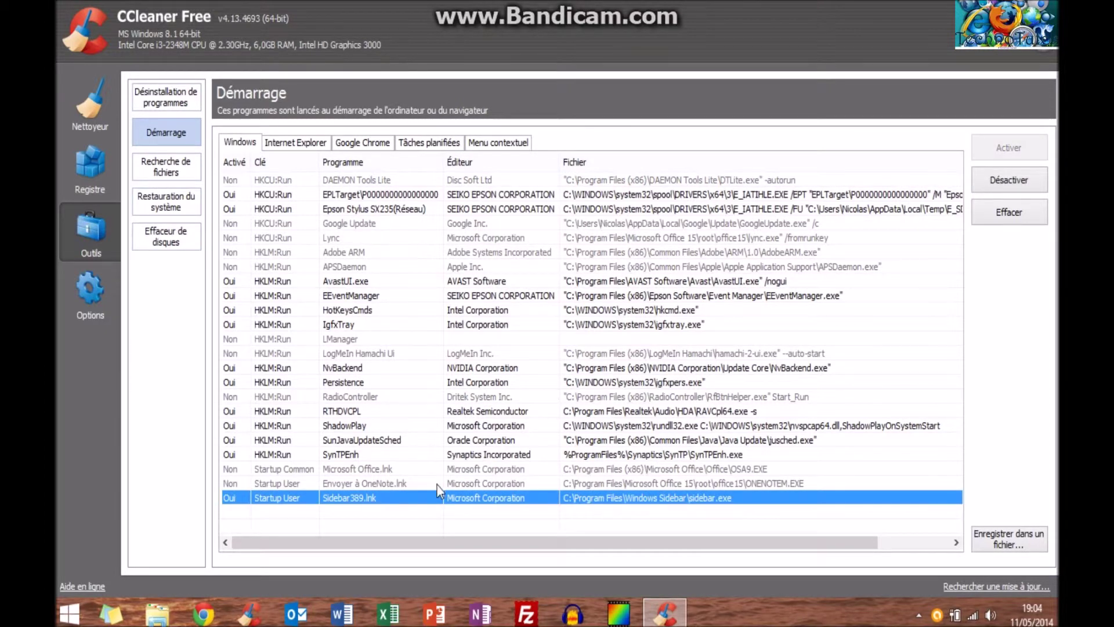
pyautogui.click(372, 476)
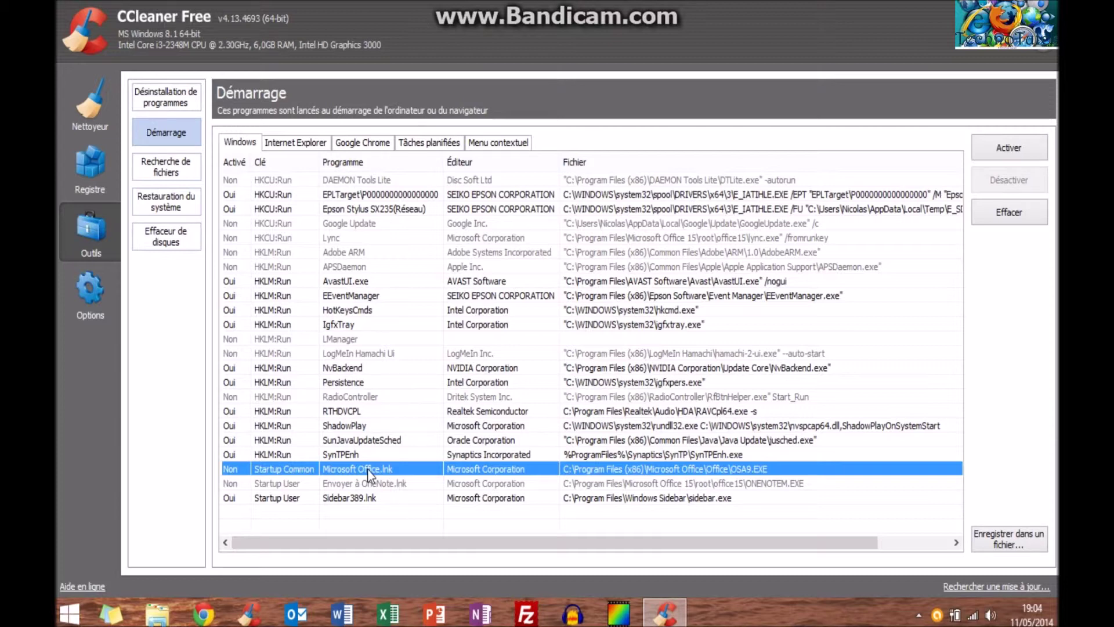
pyautogui.click(329, 280)
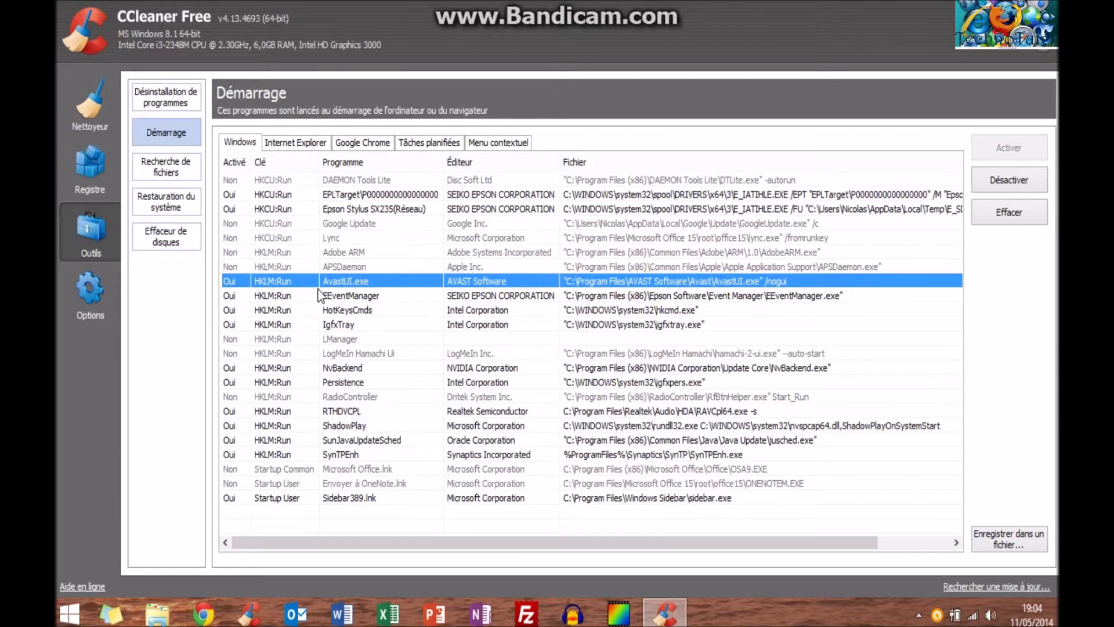
pyautogui.click(305, 144)
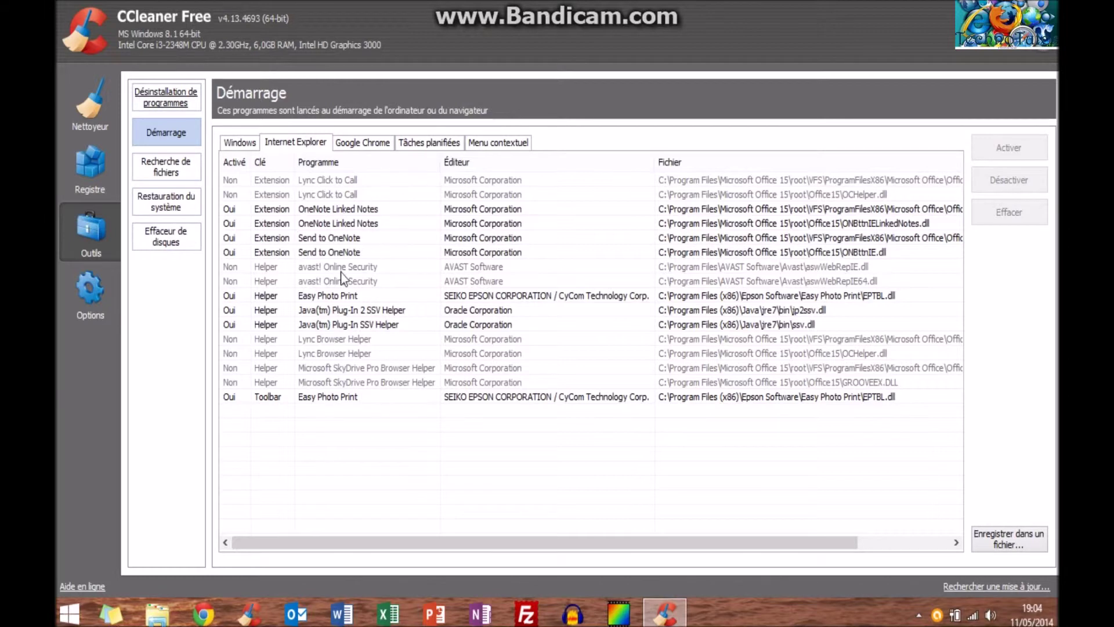
# Step: View Chrome extensions and scheduled tasks, then open the Recherche de fichiers duplicate finder
pyautogui.click(364, 142)
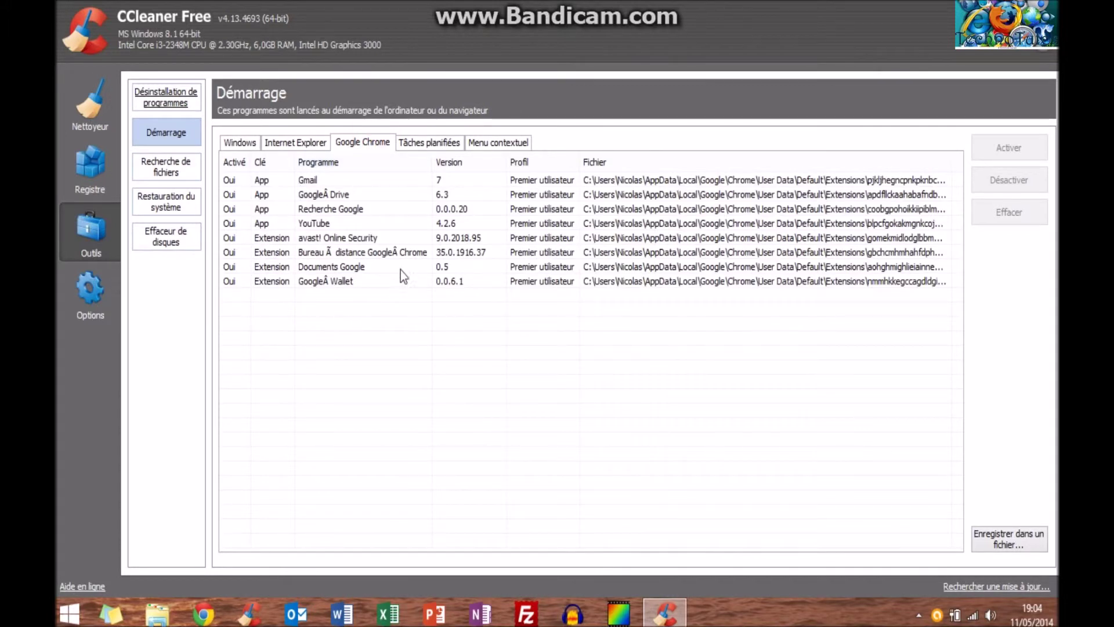
pyautogui.click(414, 142)
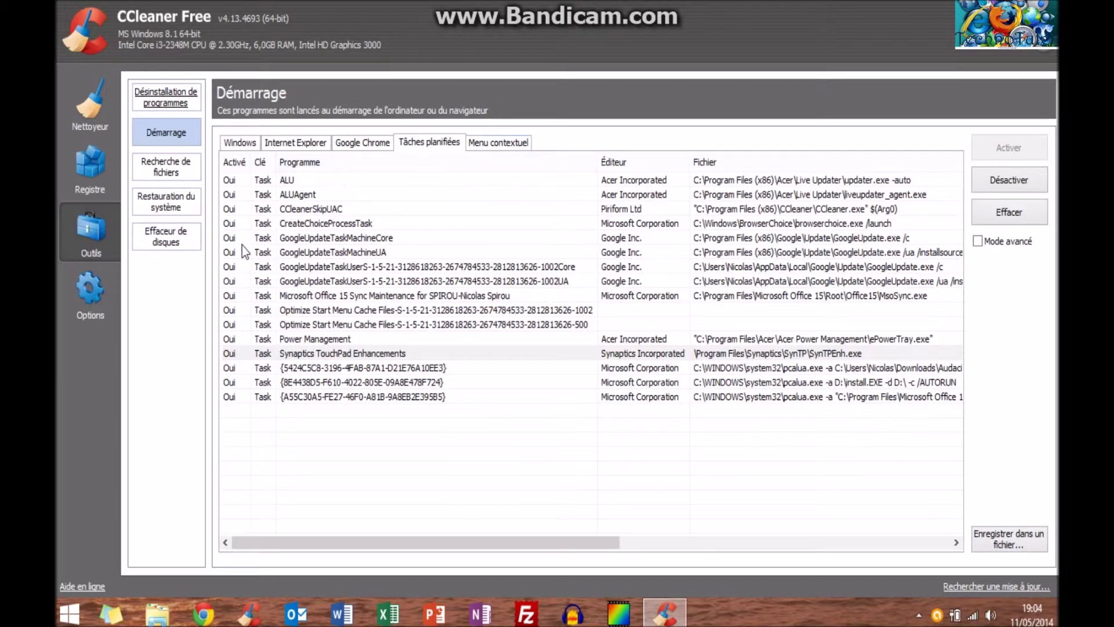
pyautogui.click(180, 176)
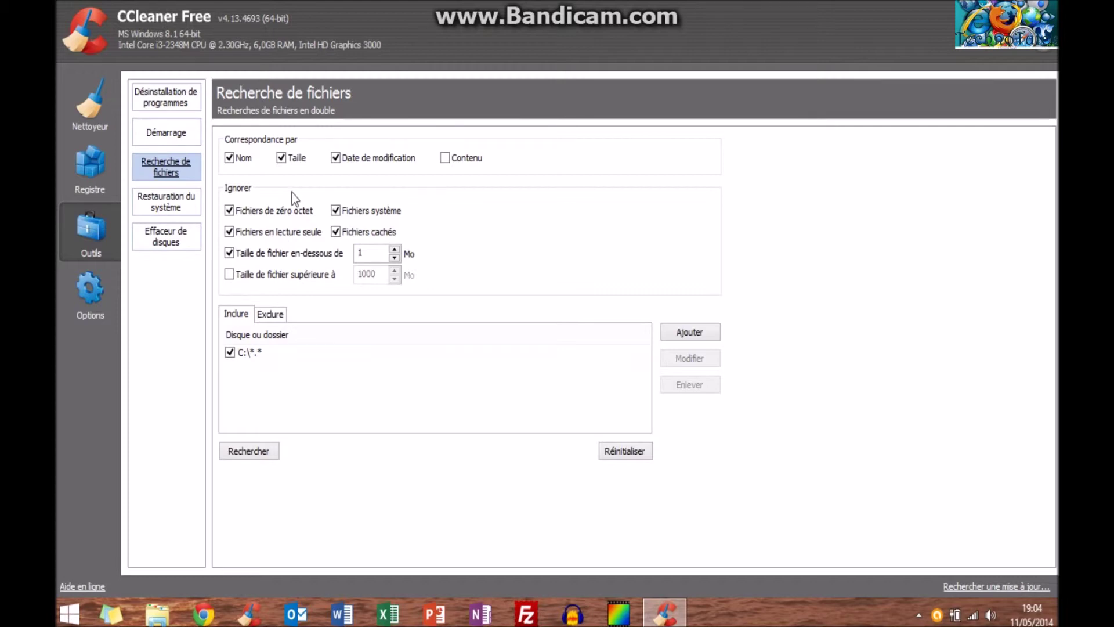
# Step: Open Restauration du système and select the 03/05/2014 Windows Live Essentials restore point
pyautogui.doubleClick(358, 253)
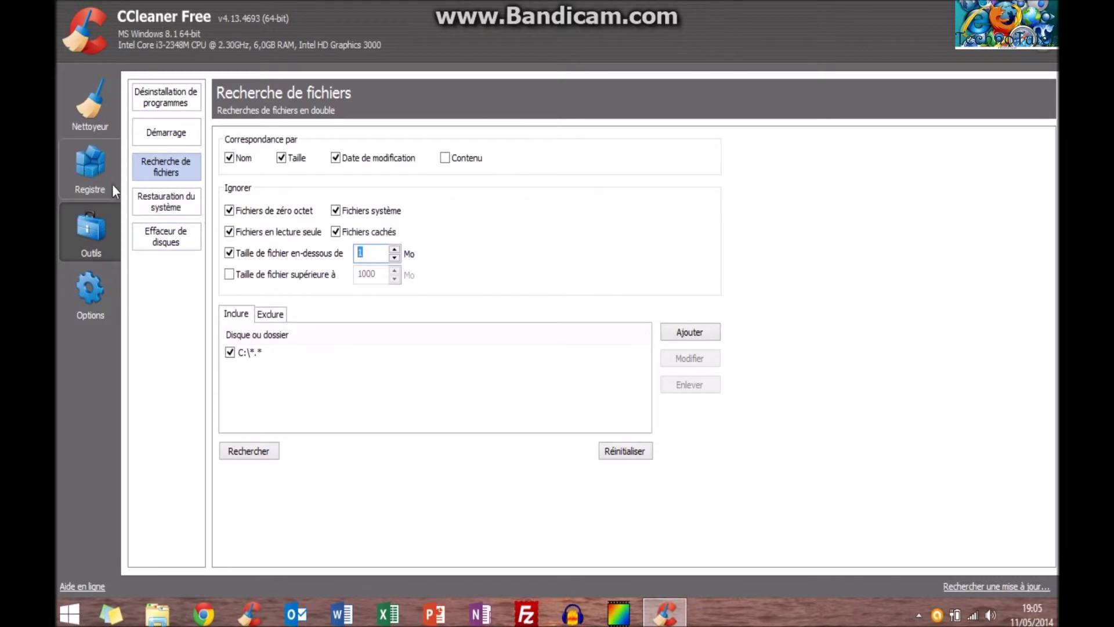
pyautogui.click(147, 200)
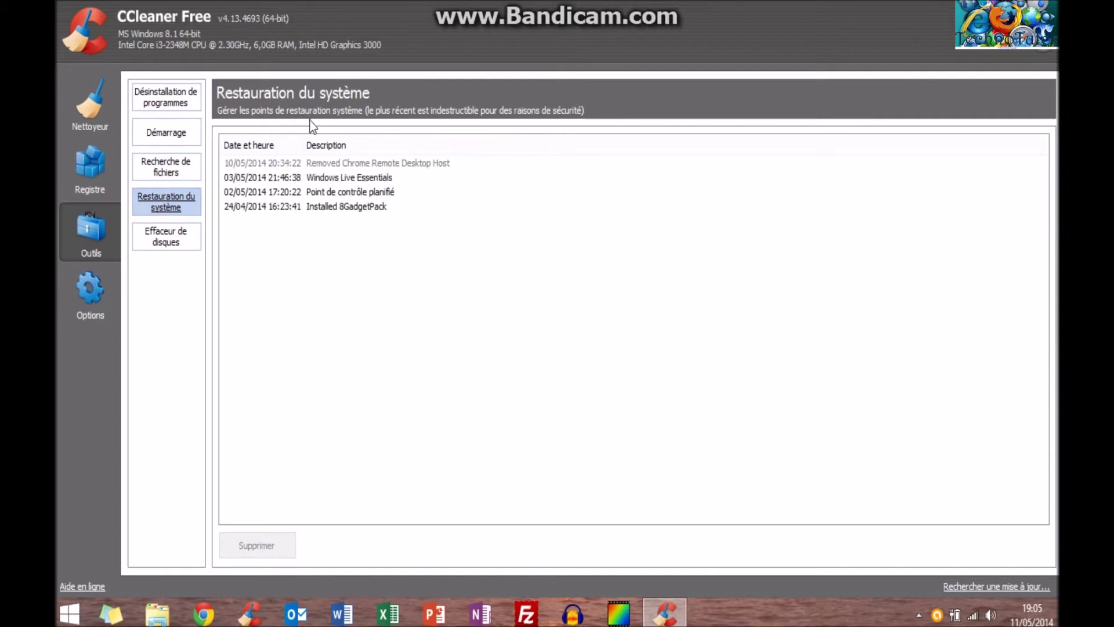
pyautogui.click(372, 179)
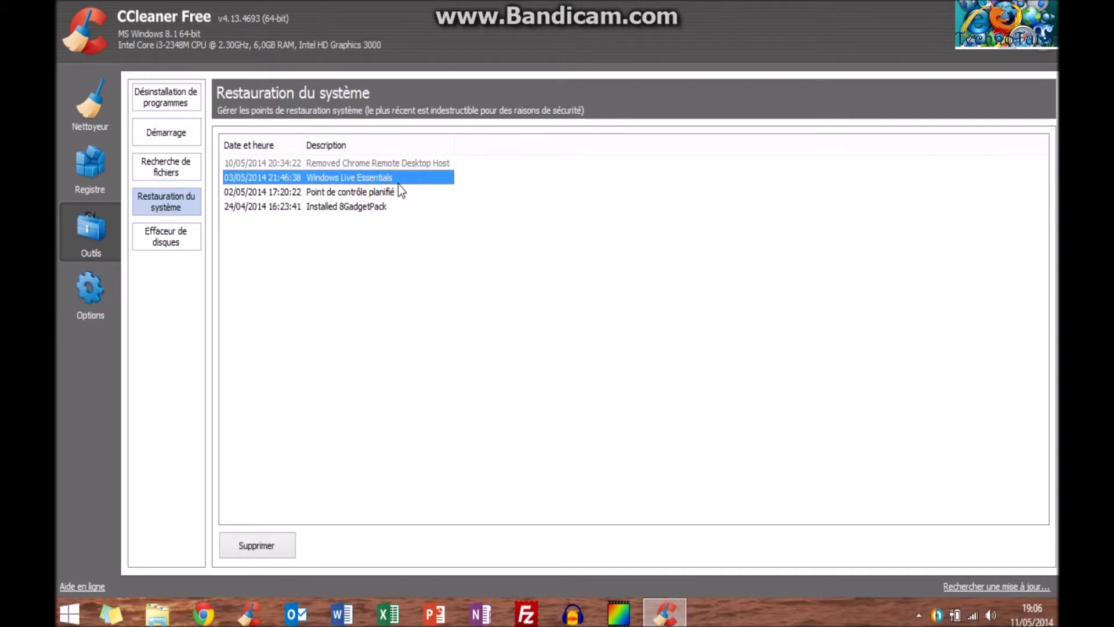
pyautogui.click(385, 209)
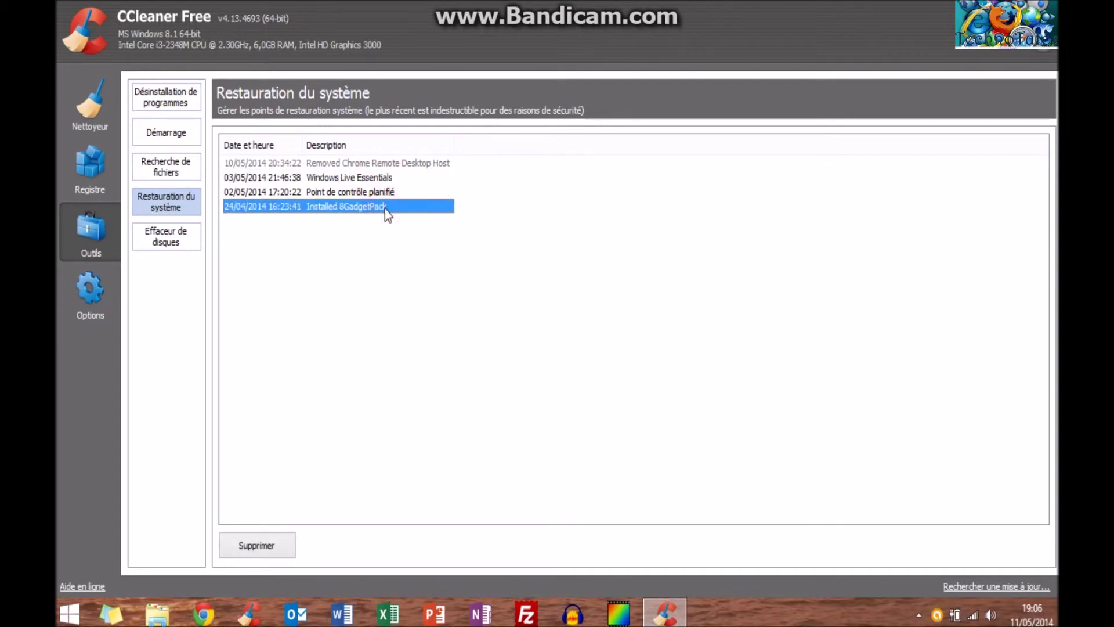
pyautogui.click(1047, 10)
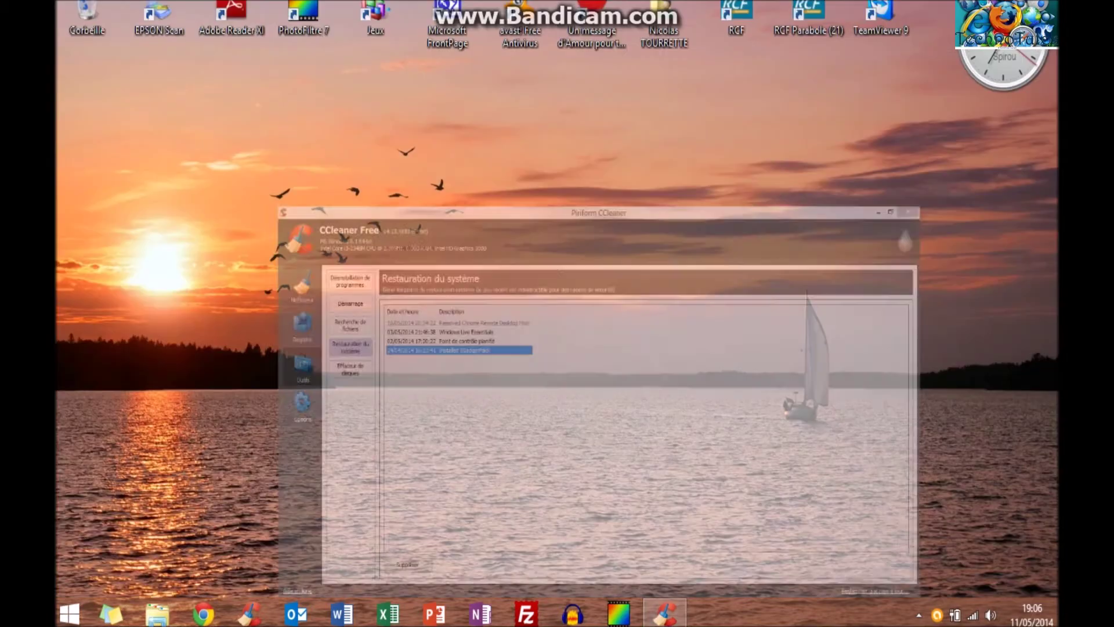
pyautogui.click(665, 613)
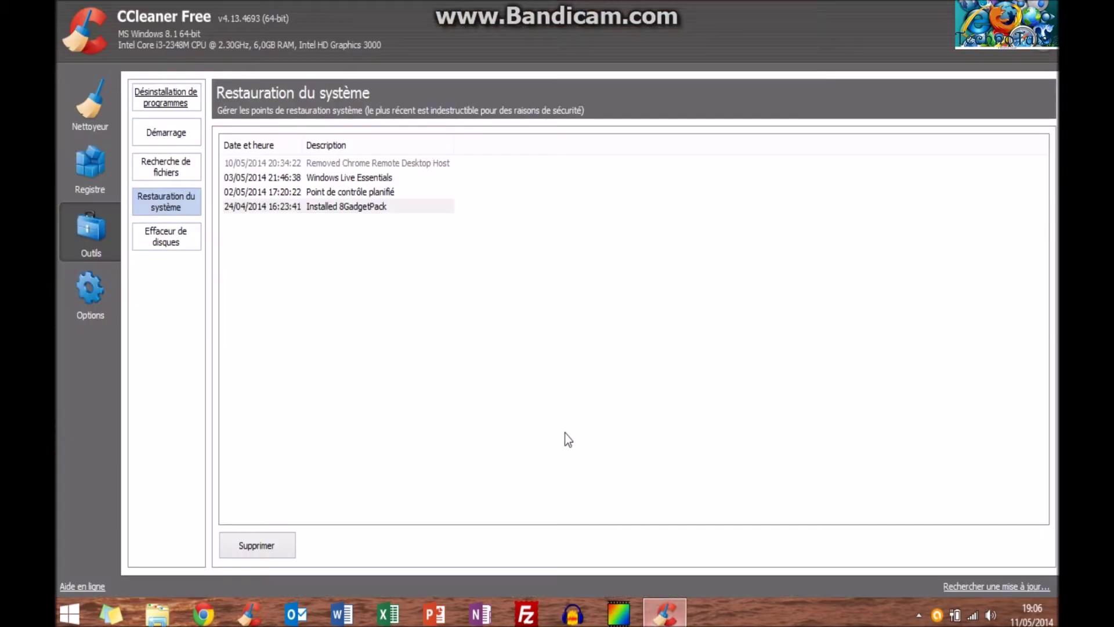
pyautogui.click(335, 194)
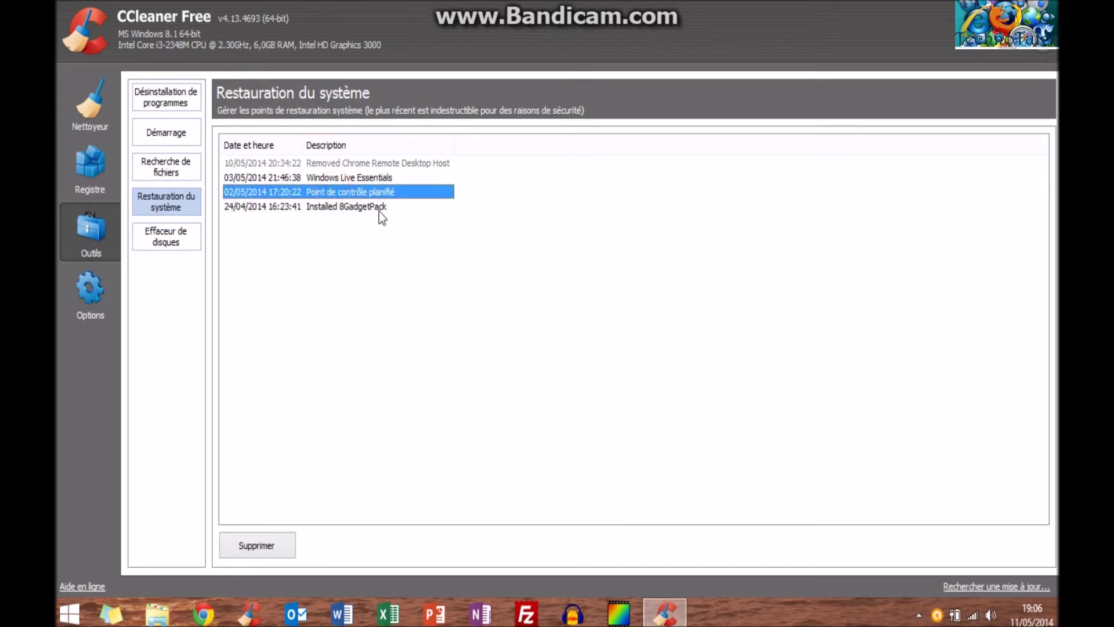
pyautogui.click(166, 234)
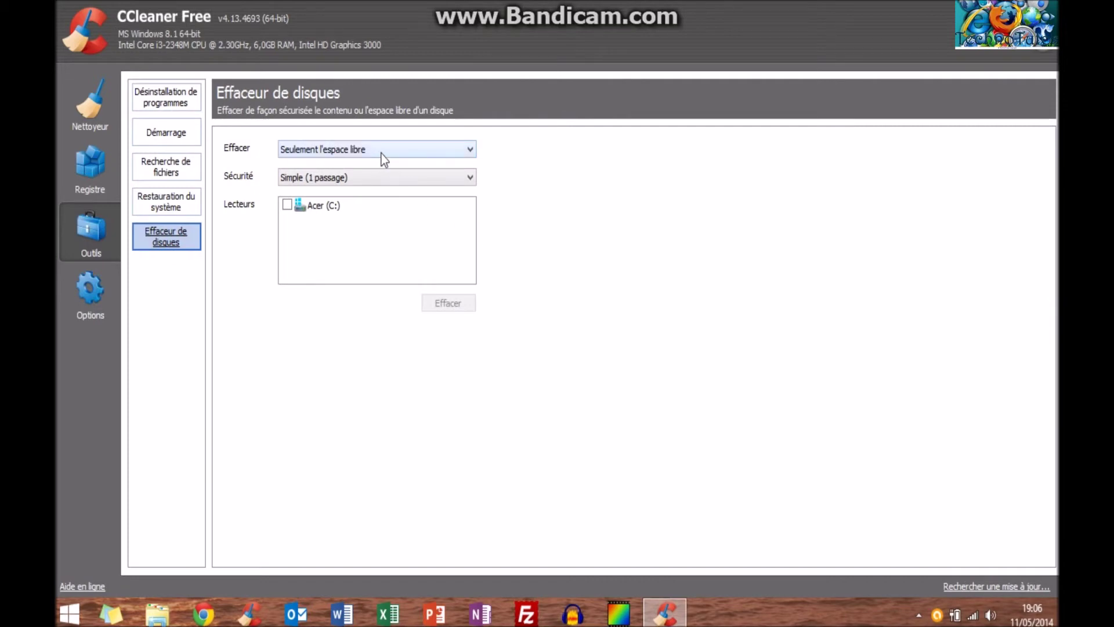
# Step: Keep the disk wiper on 'Seulement l'espace libre', then show the Options settings page
pyautogui.click(381, 154)
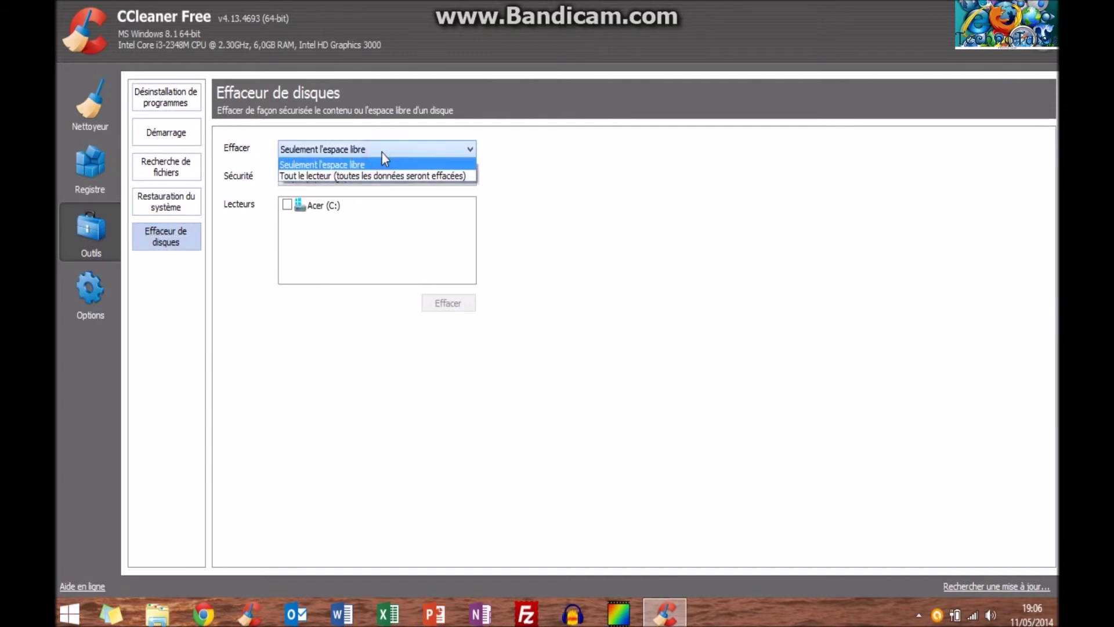
pyautogui.click(540, 175)
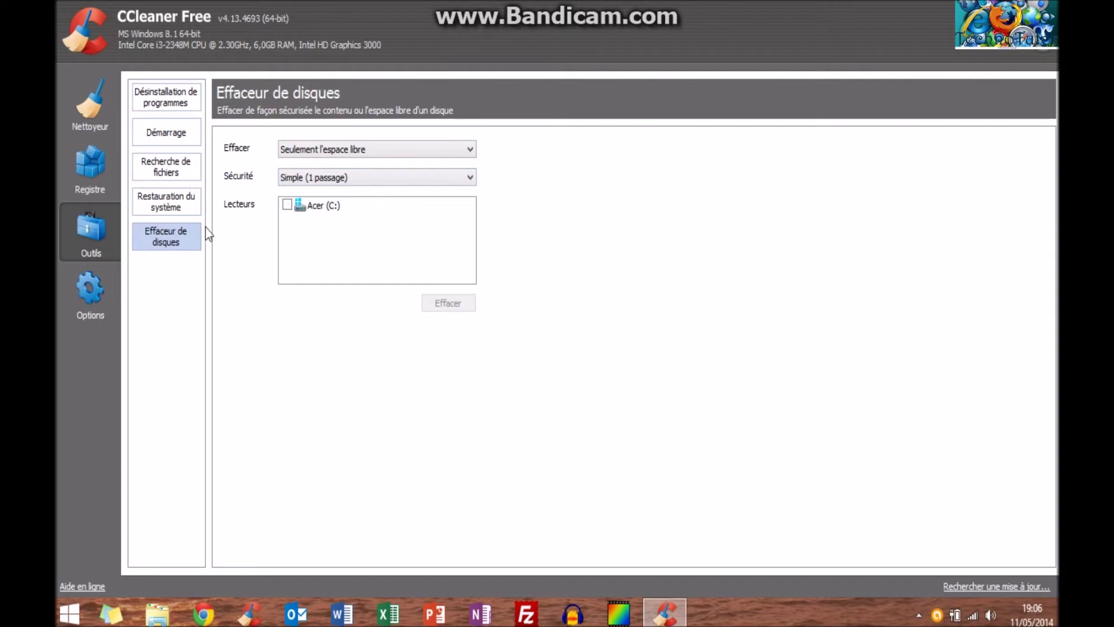
pyautogui.click(98, 304)
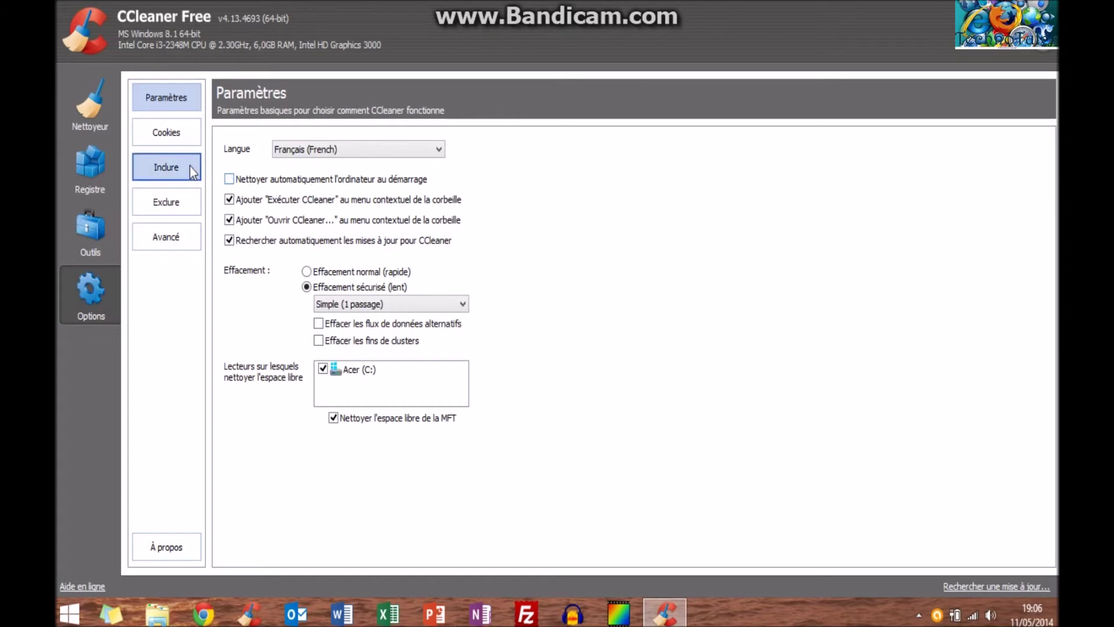
# Step: Switch erasure to Effacement normal (rapide), then view the Cookies and Inclure pages
pyautogui.click(329, 273)
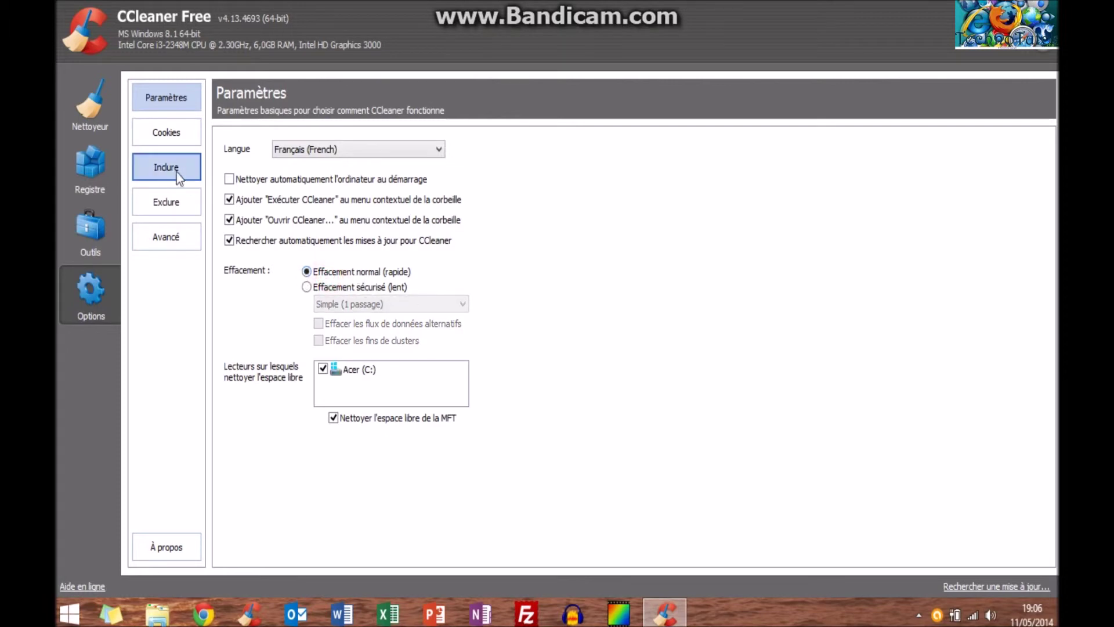
pyautogui.click(171, 135)
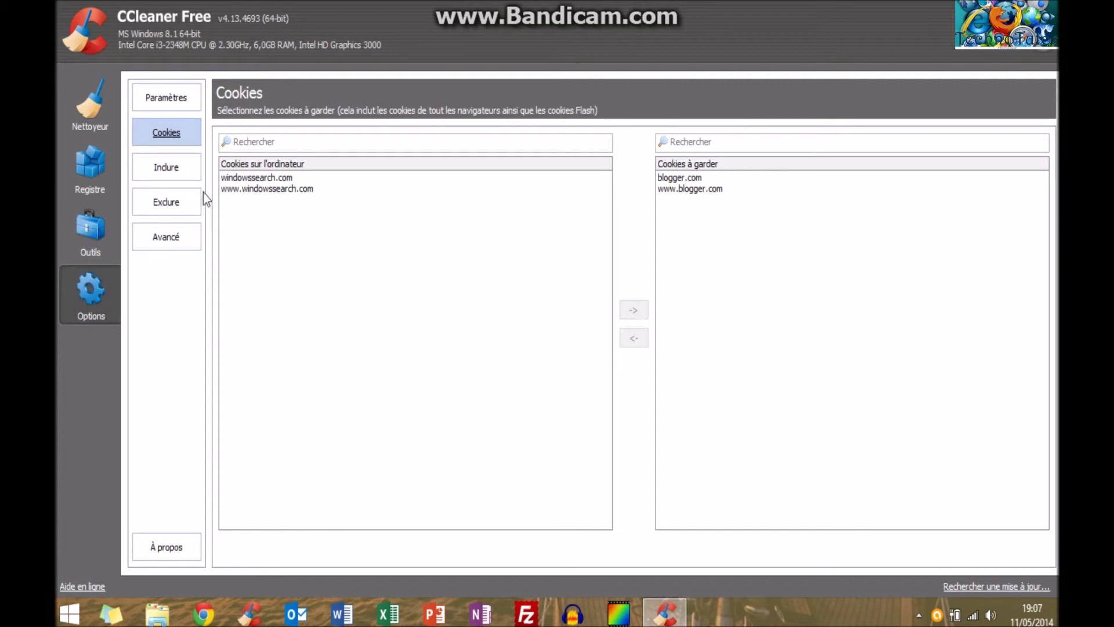
pyautogui.click(182, 168)
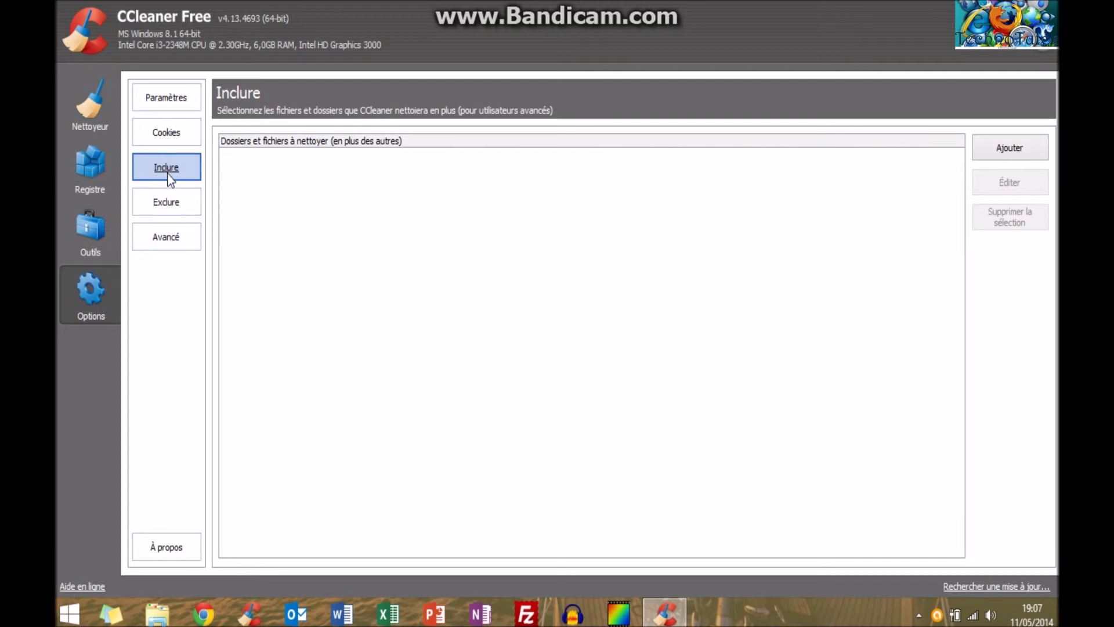
# Step: Browse the Exclure and Avancé pages, ending on À propos showing version 4.13
pyautogui.click(165, 205)
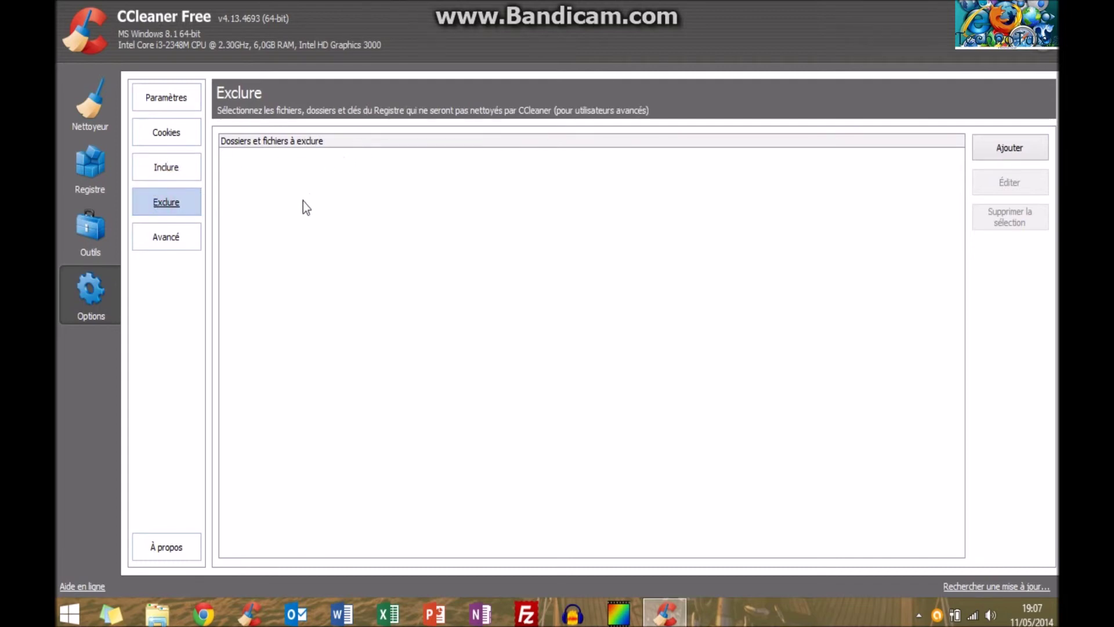
pyautogui.click(169, 244)
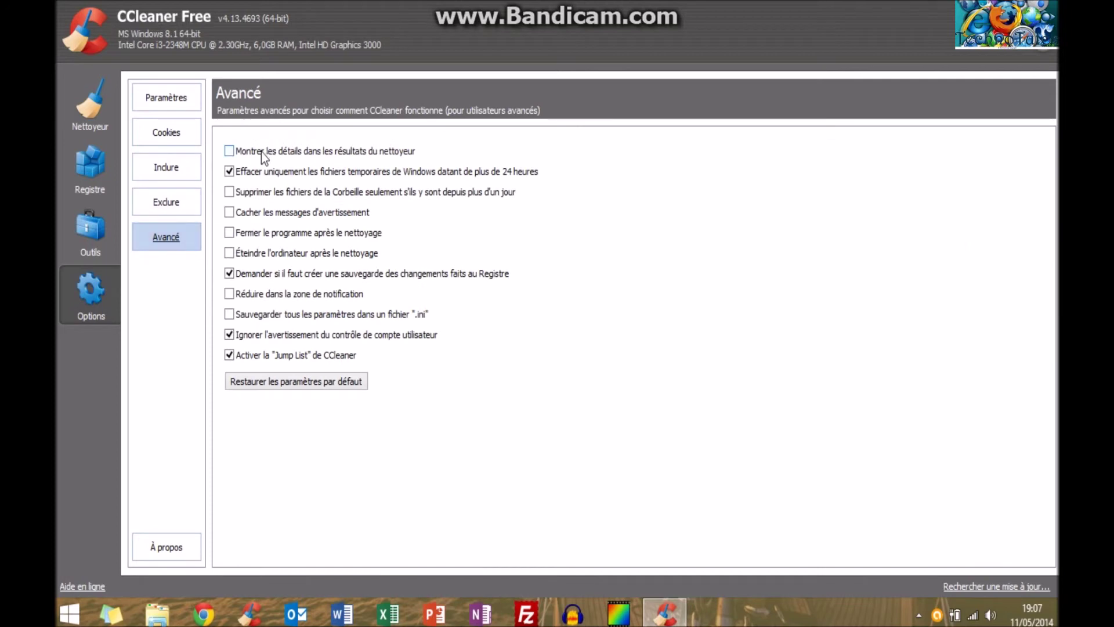
pyautogui.click(170, 546)
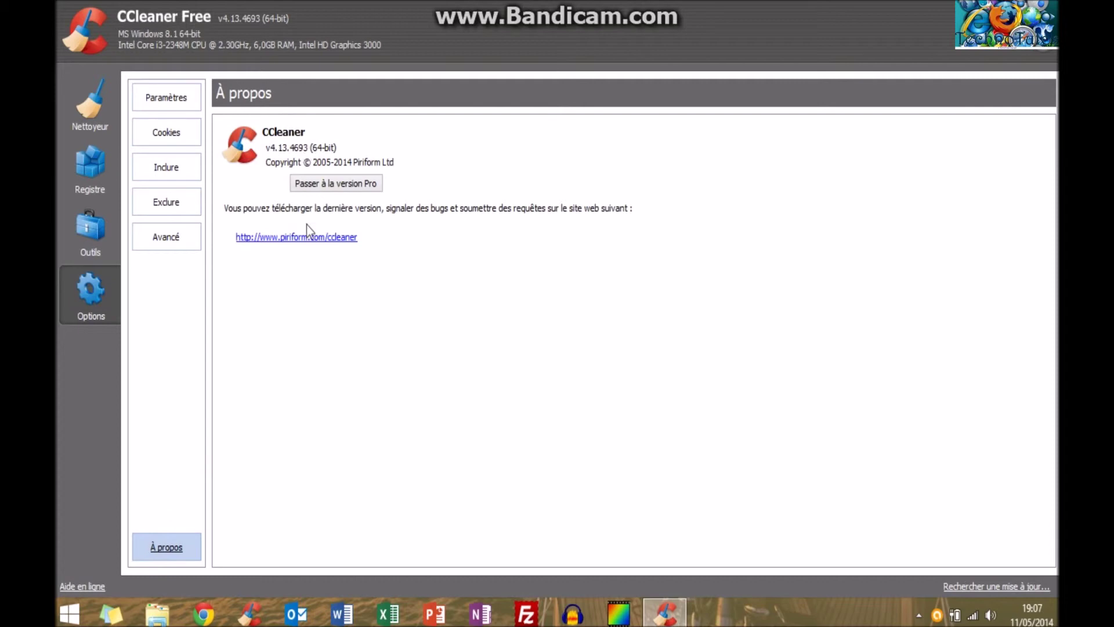